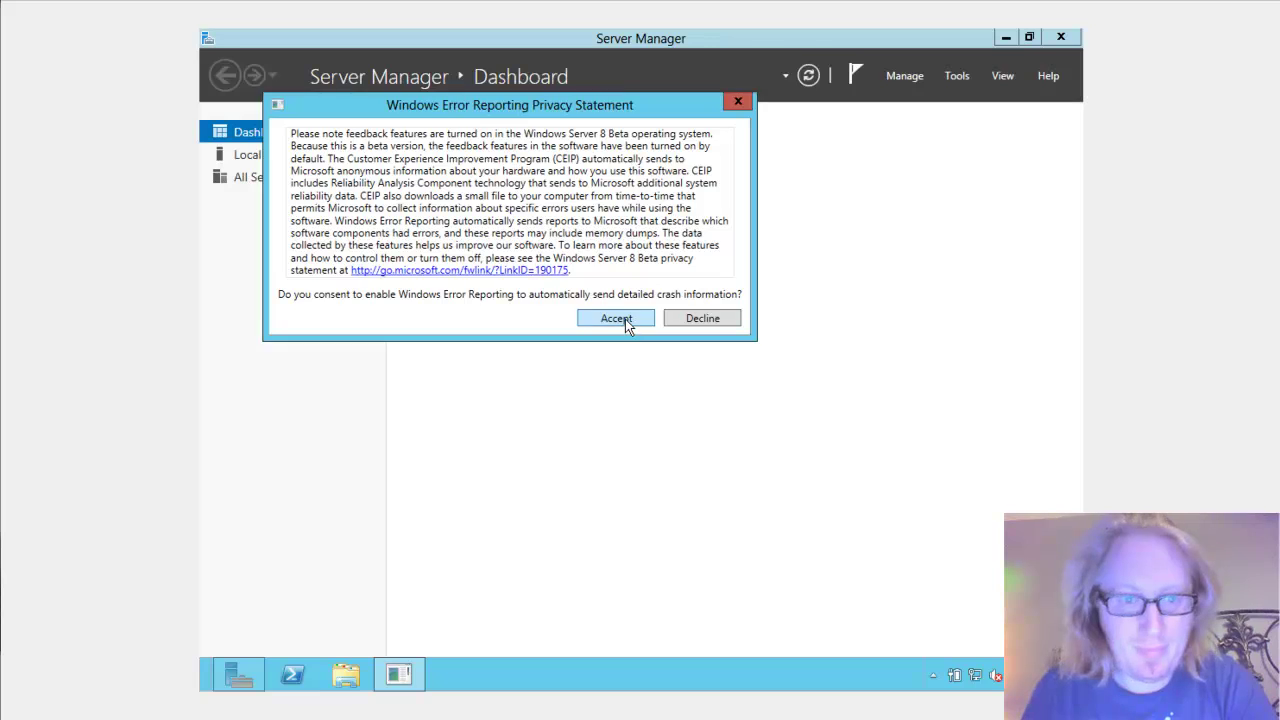
Accept automatic crash reporting for Windows Error Reporting and show the What's New overview on the dashboard
click(625, 319)
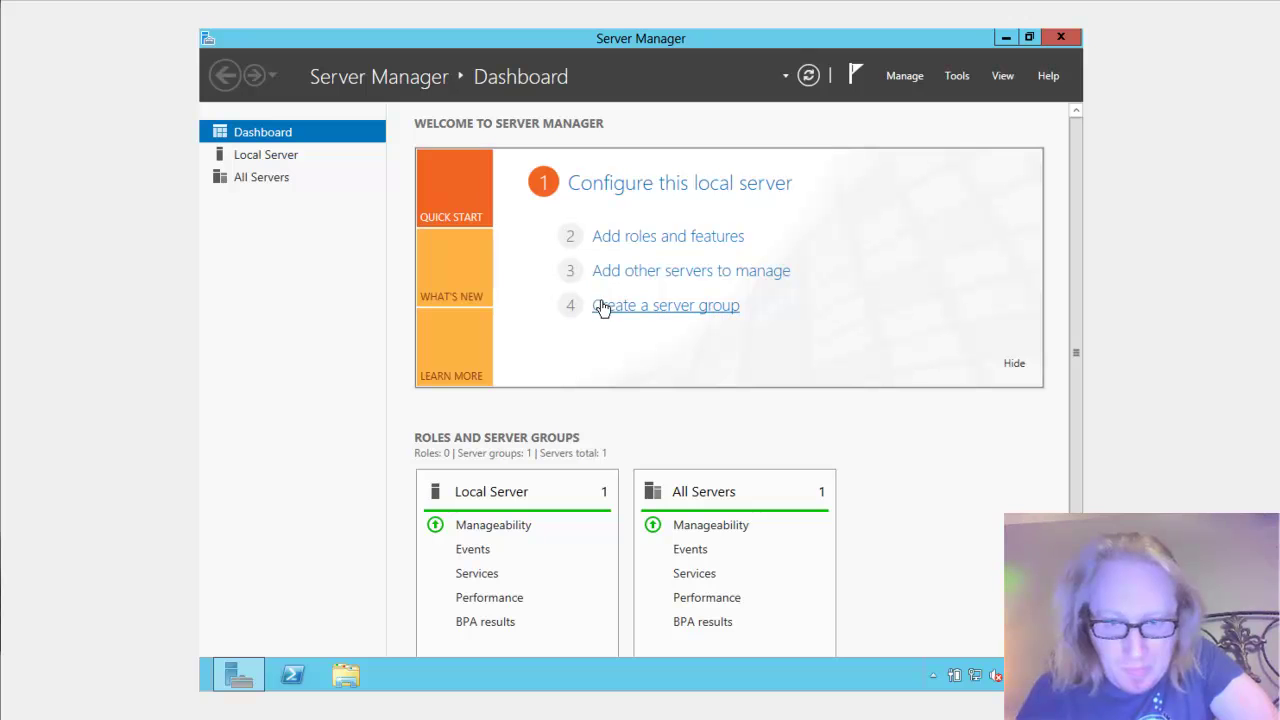
click(468, 293)
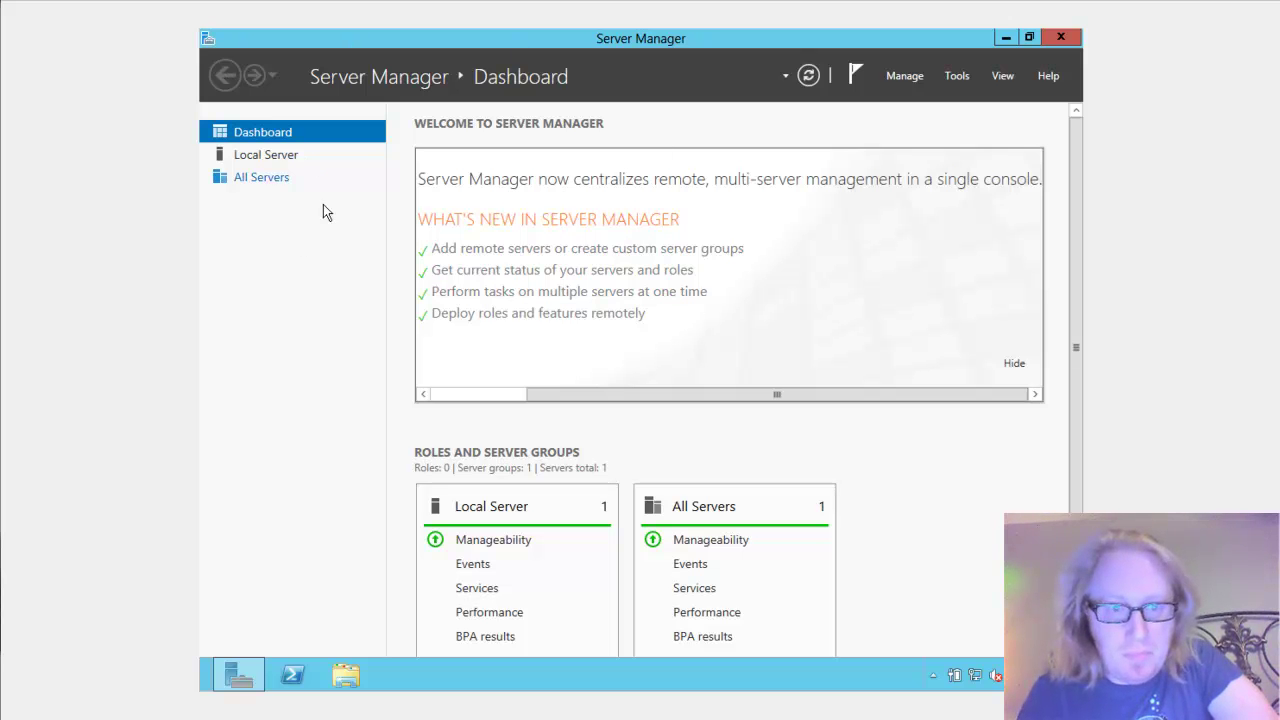
View the Local Server page and examine the servers, events and services on the All Servers page
click(270, 155)
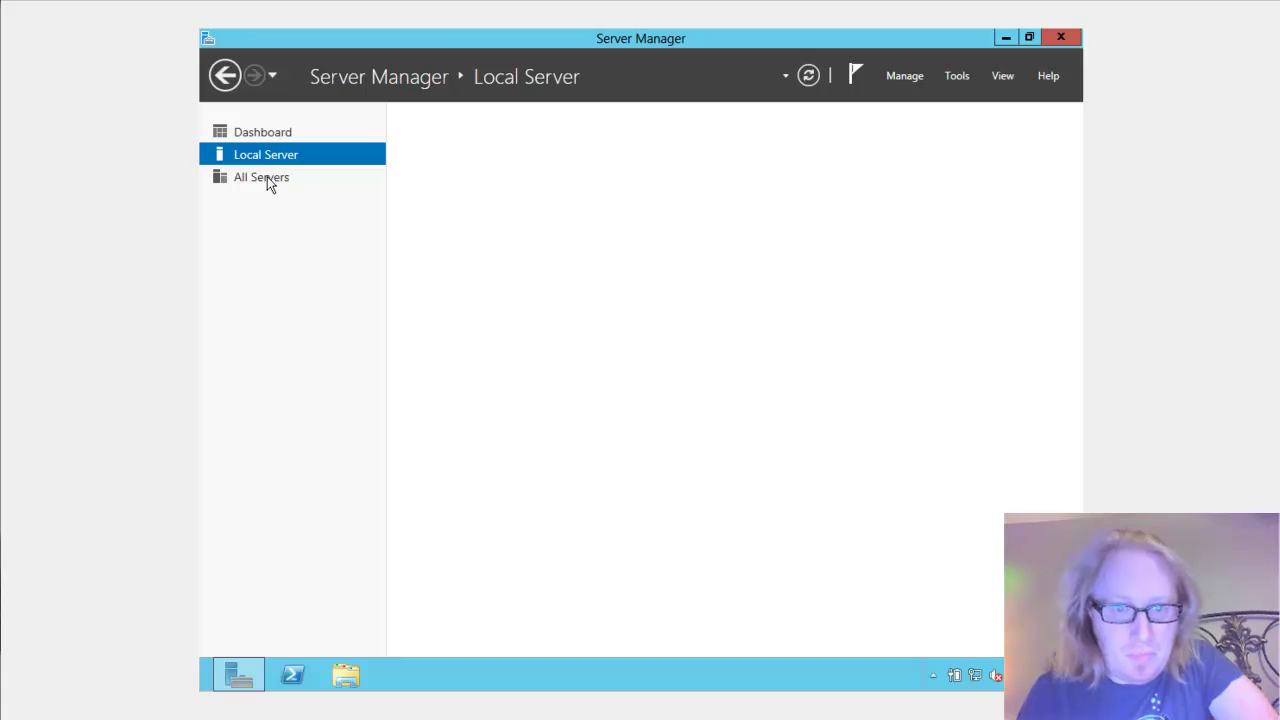
click(267, 178)
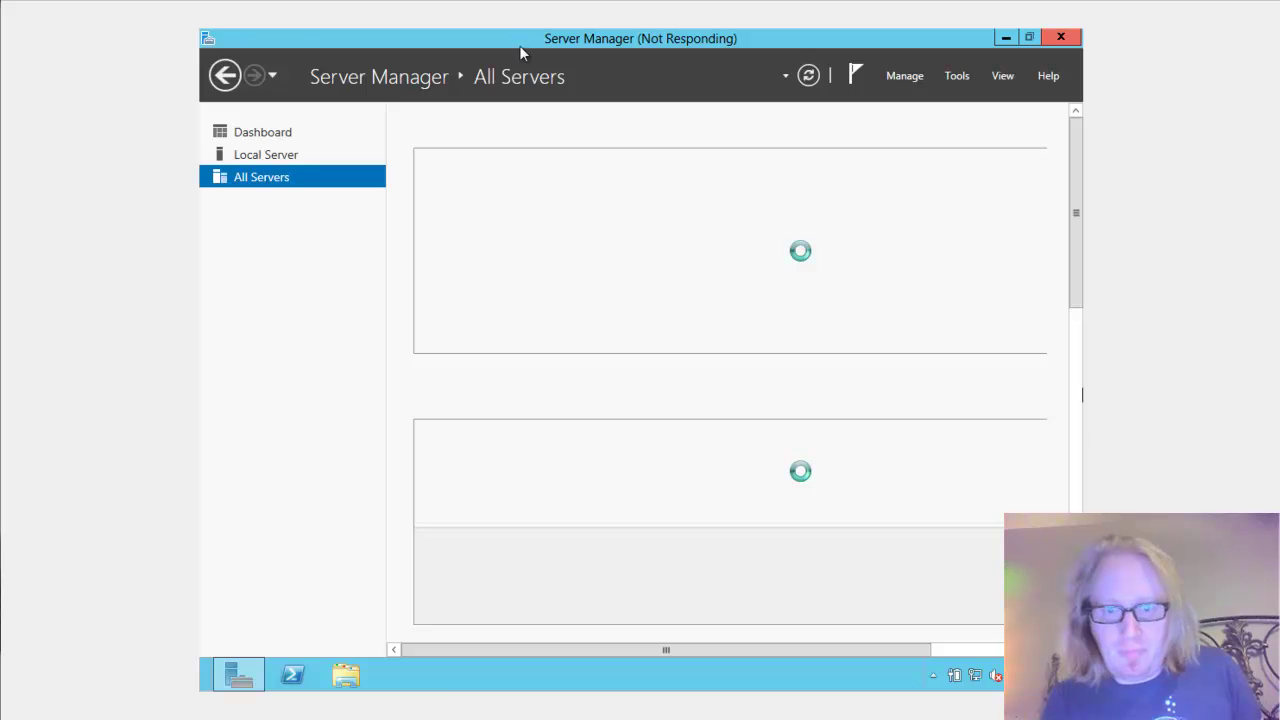
scroll(568, 516, down, 5)
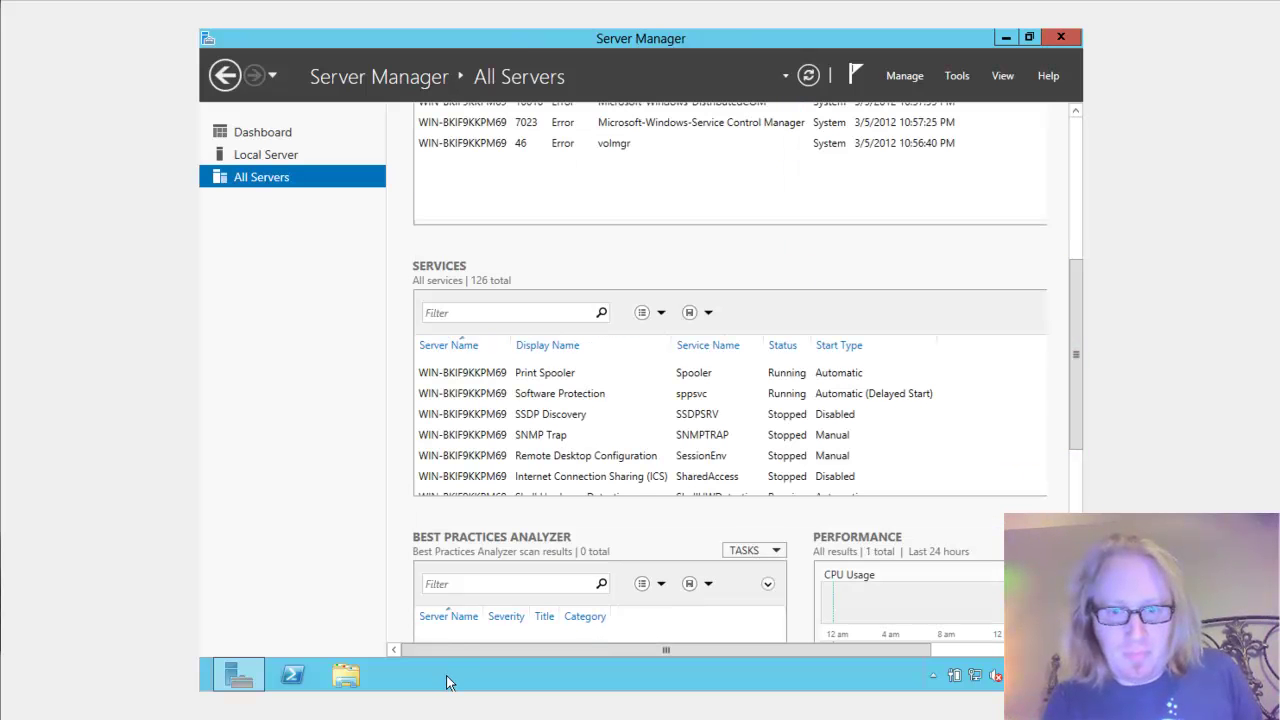
click(1076, 141)
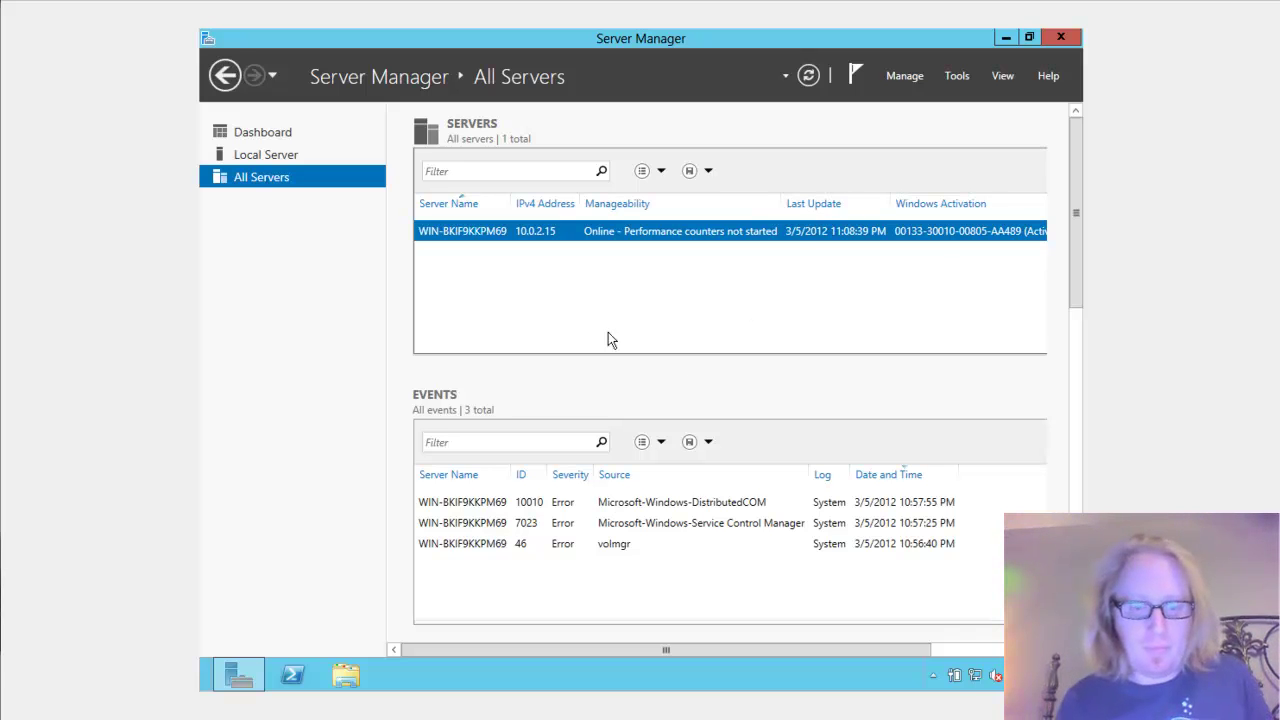
Open Task Manager, expand it to the detailed view, maximize it and look through the running processes
right_click(447, 684)
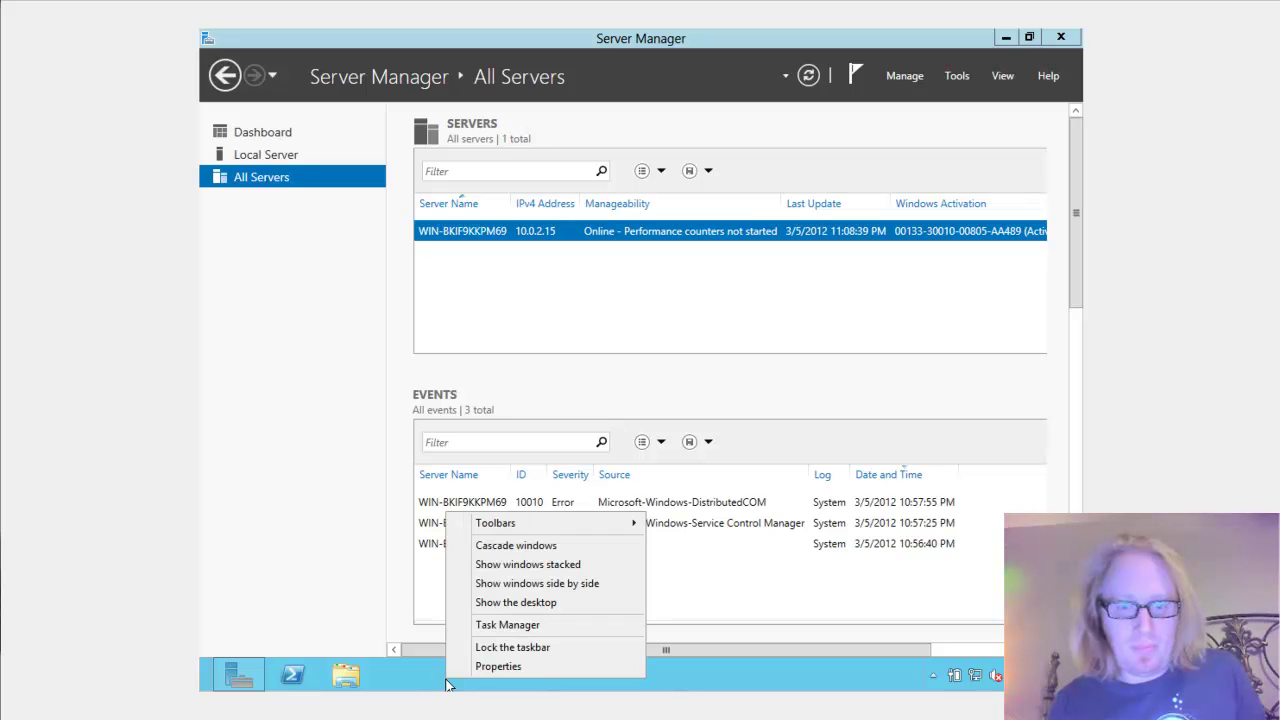
click(508, 625)
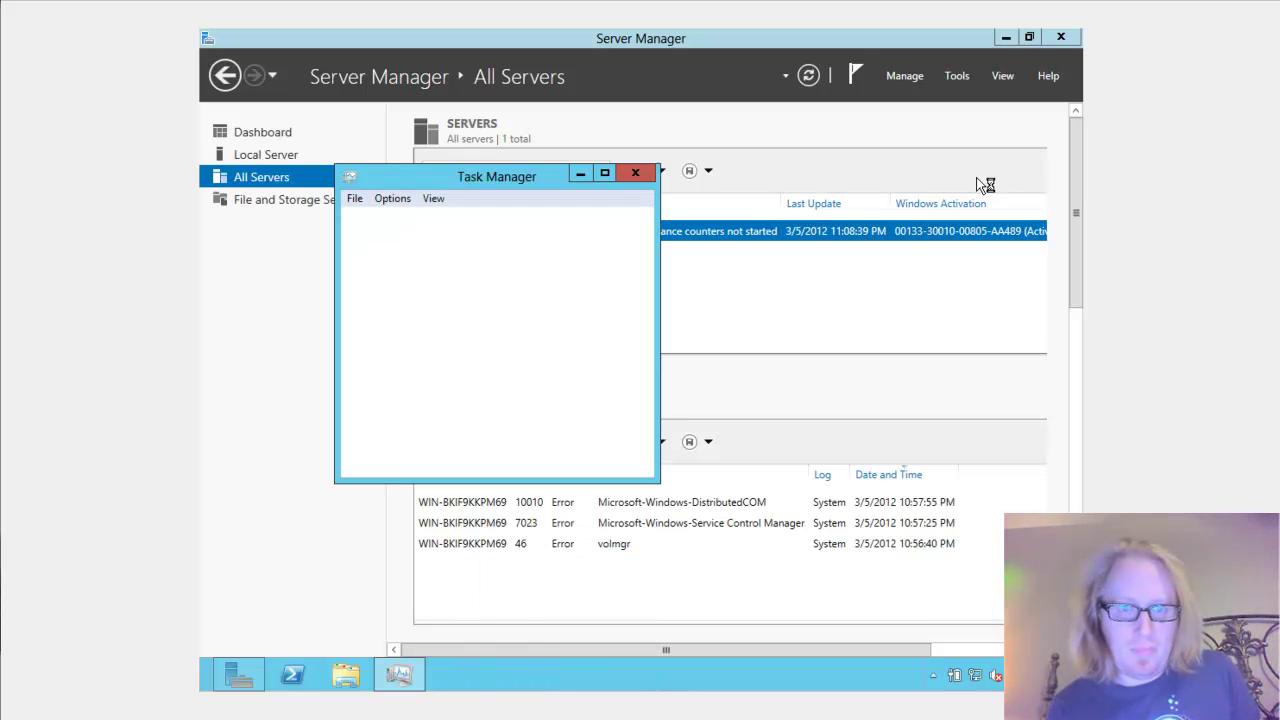
click(606, 173)
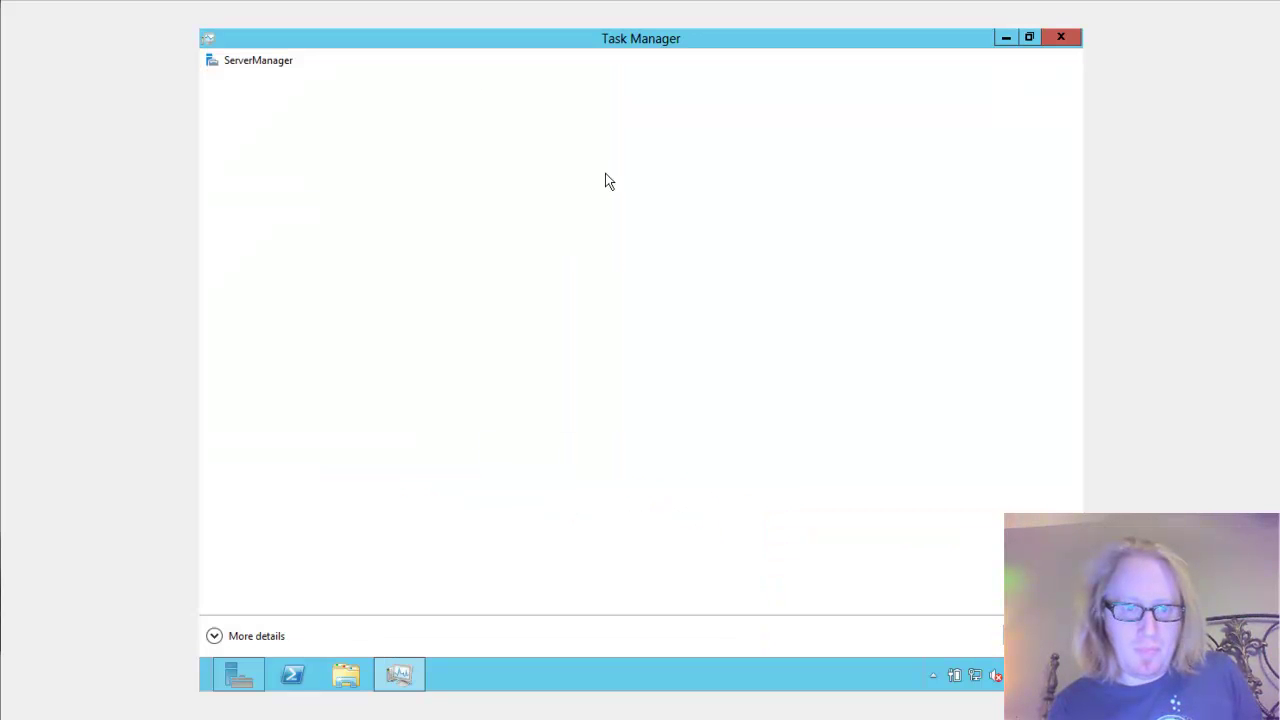
click(262, 636)
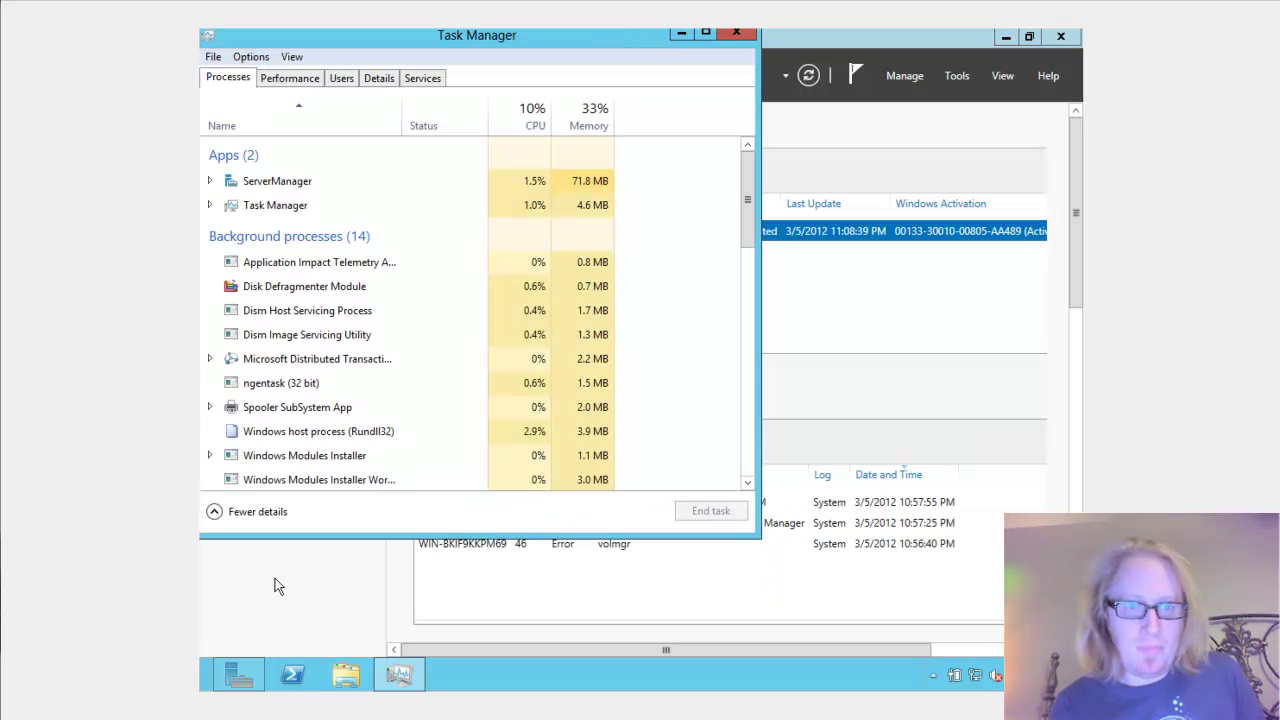
double_click(472, 45)
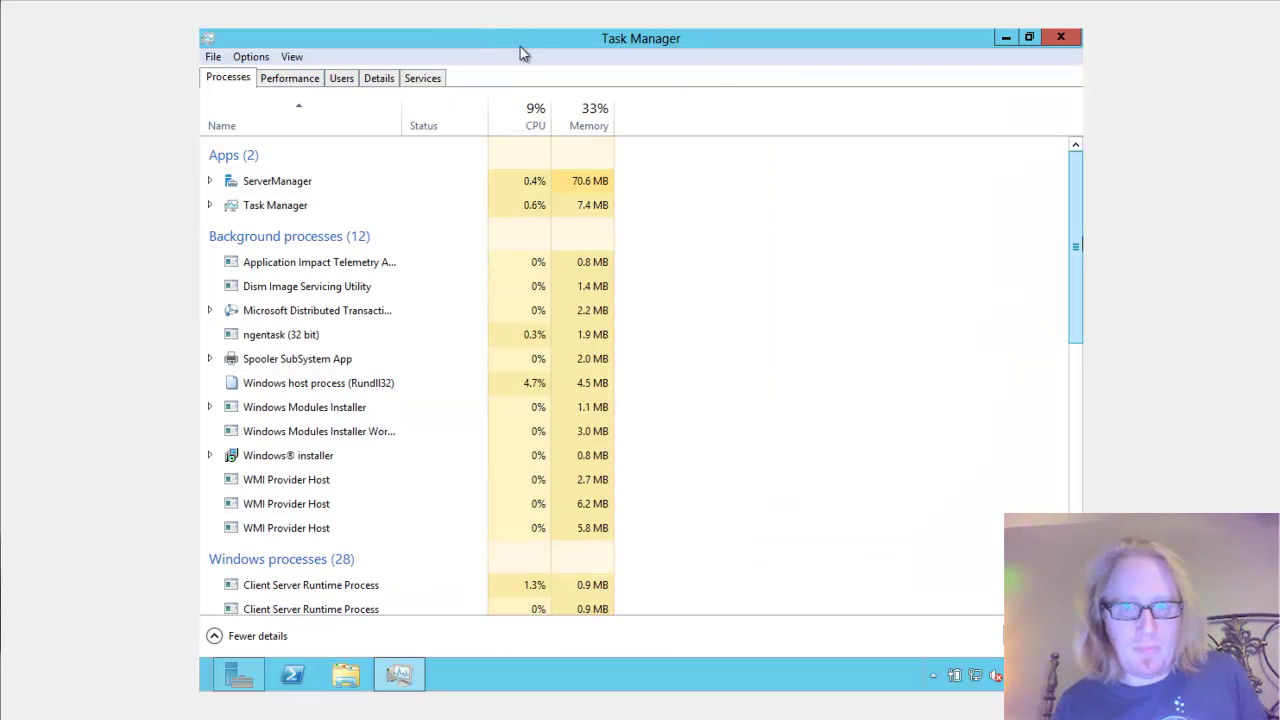
scroll(1065, 379, down, 8)
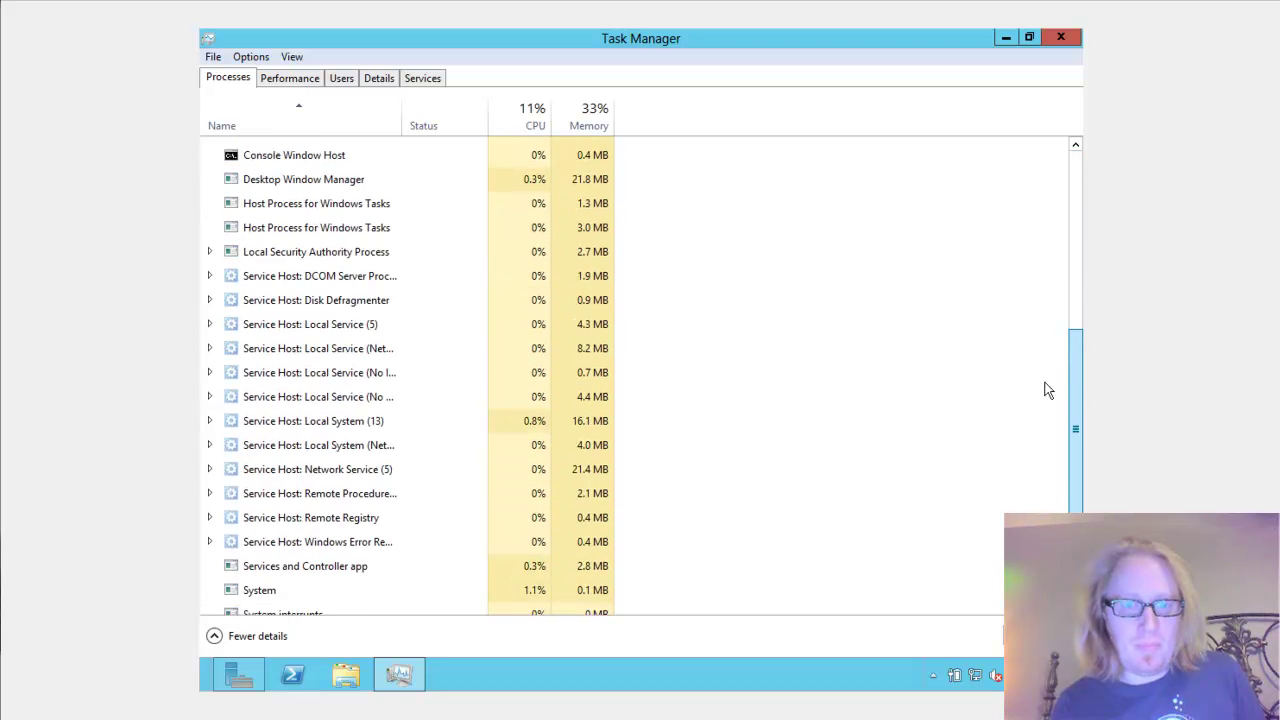
scroll(1045, 350, up, 10)
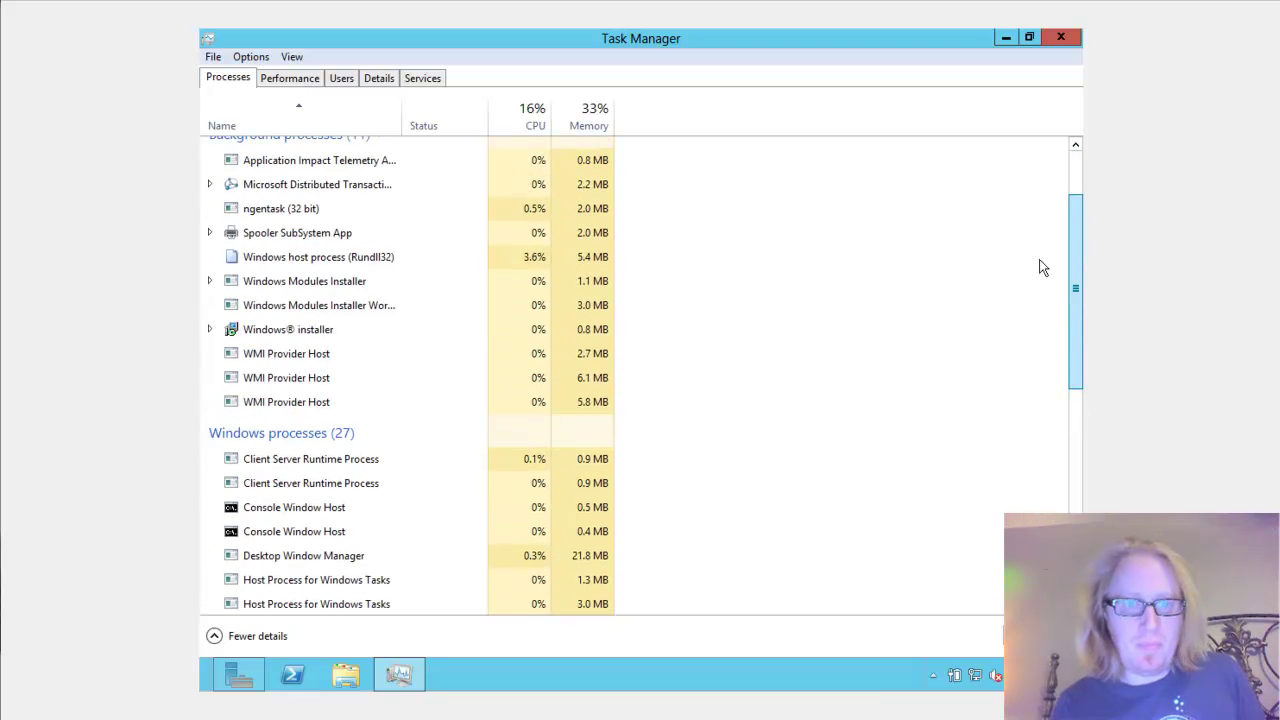
Examine the CPU, memory and Ethernet performance graphs in Task Manager
click(285, 78)
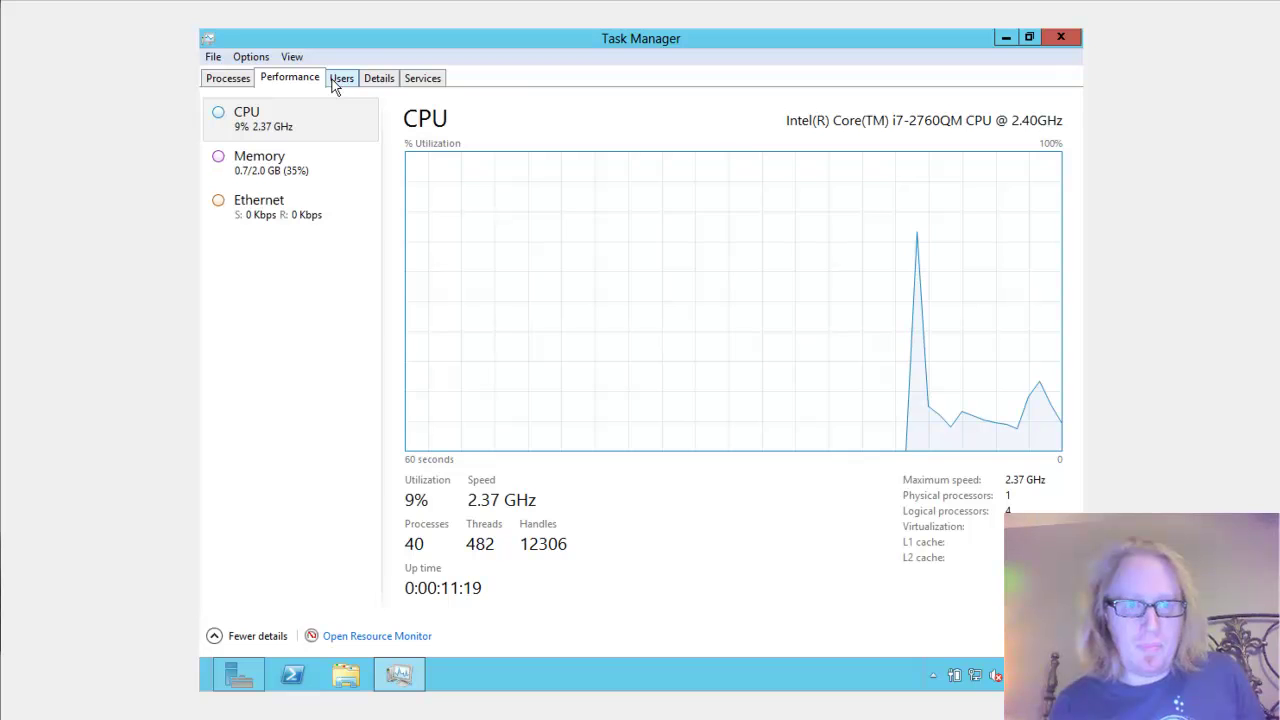
click(295, 167)
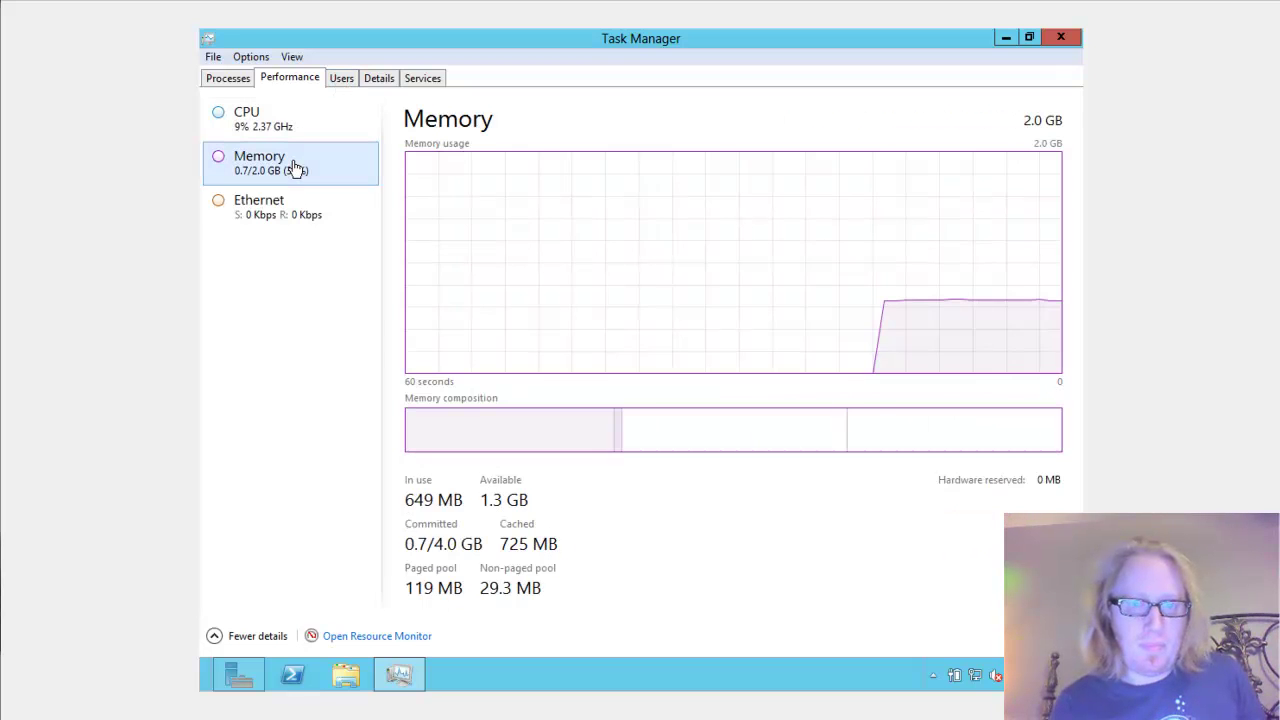
click(287, 209)
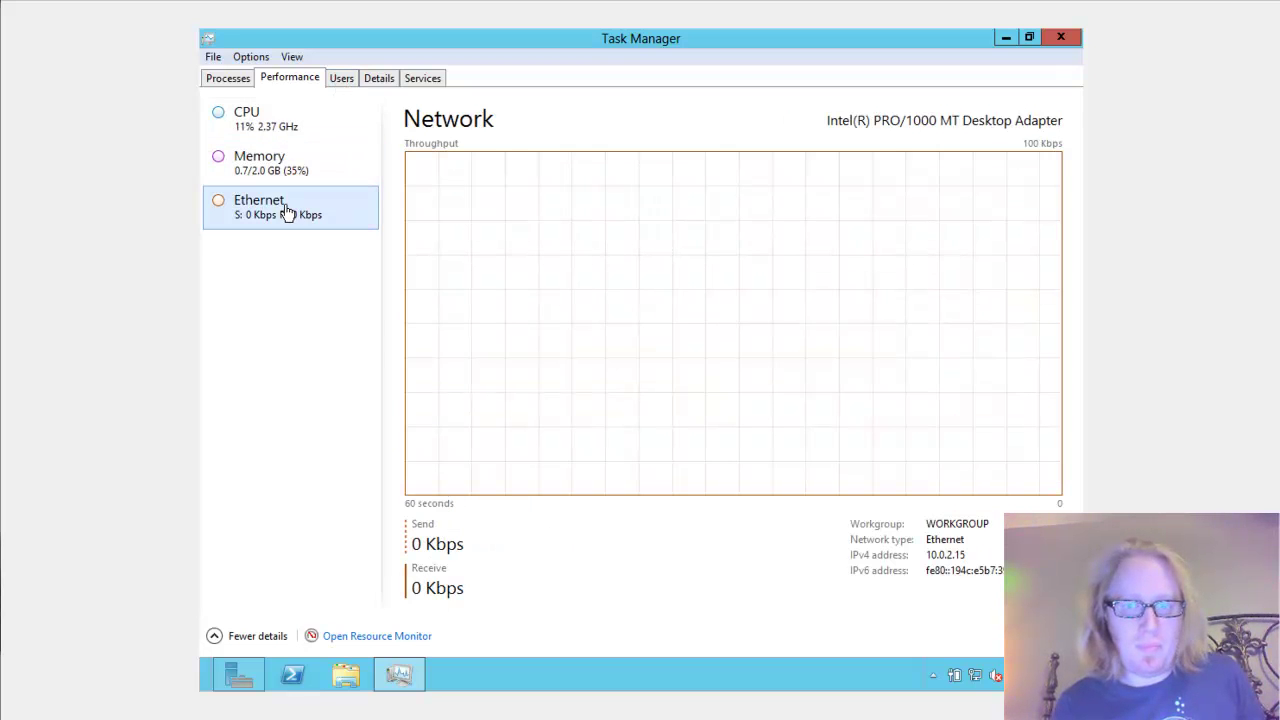
Examine Task Manager's user list, process details and services
click(337, 82)
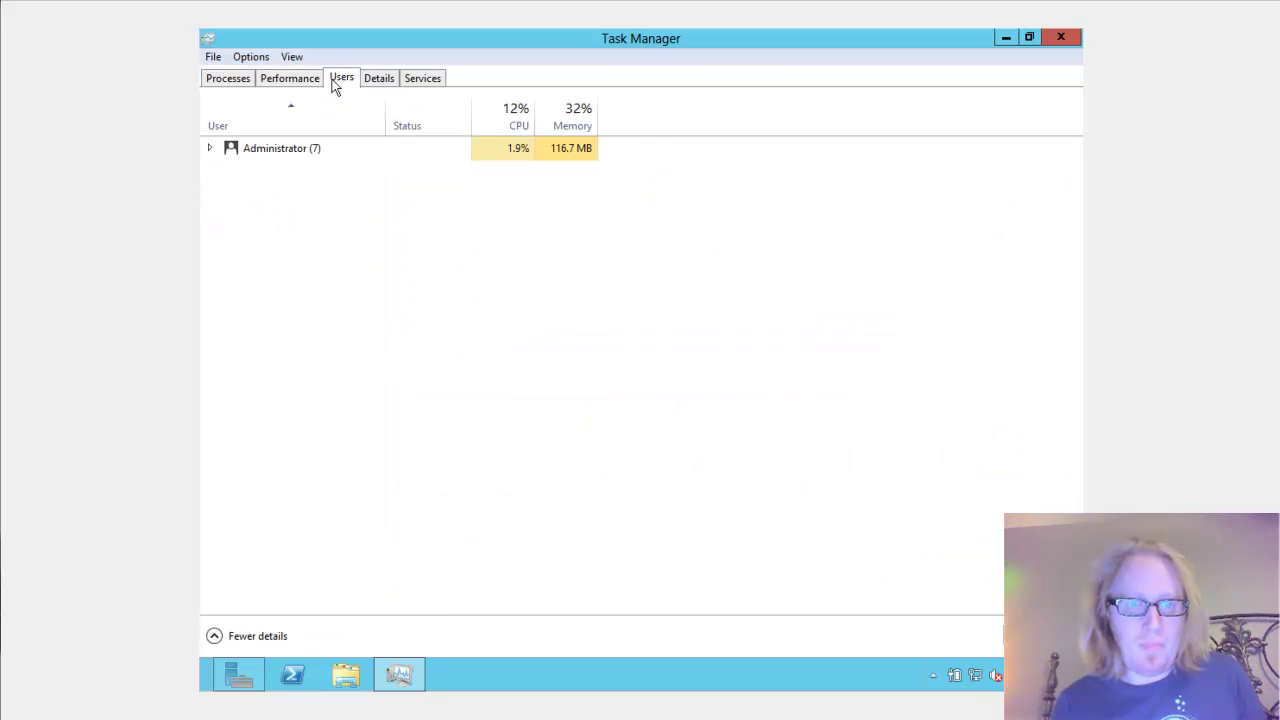
click(364, 80)
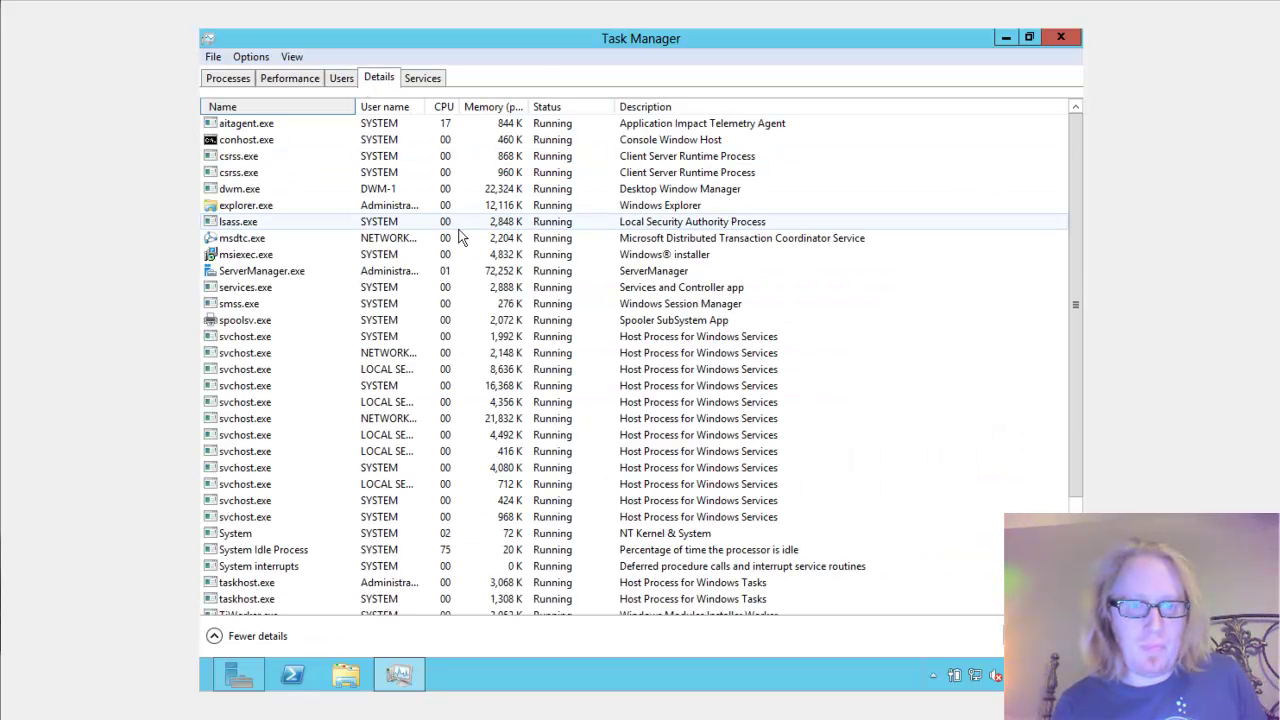
click(421, 79)
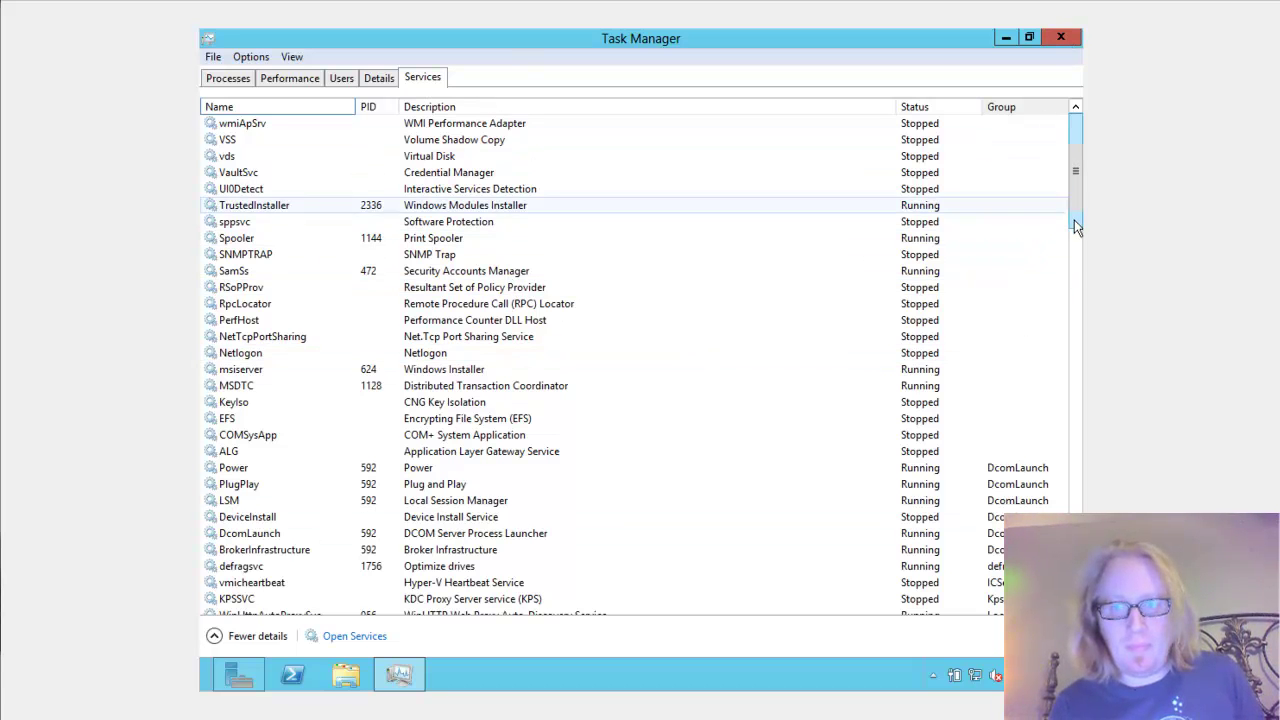
scroll(1074, 201, down, 7)
scroll(1074, 201, up, 7)
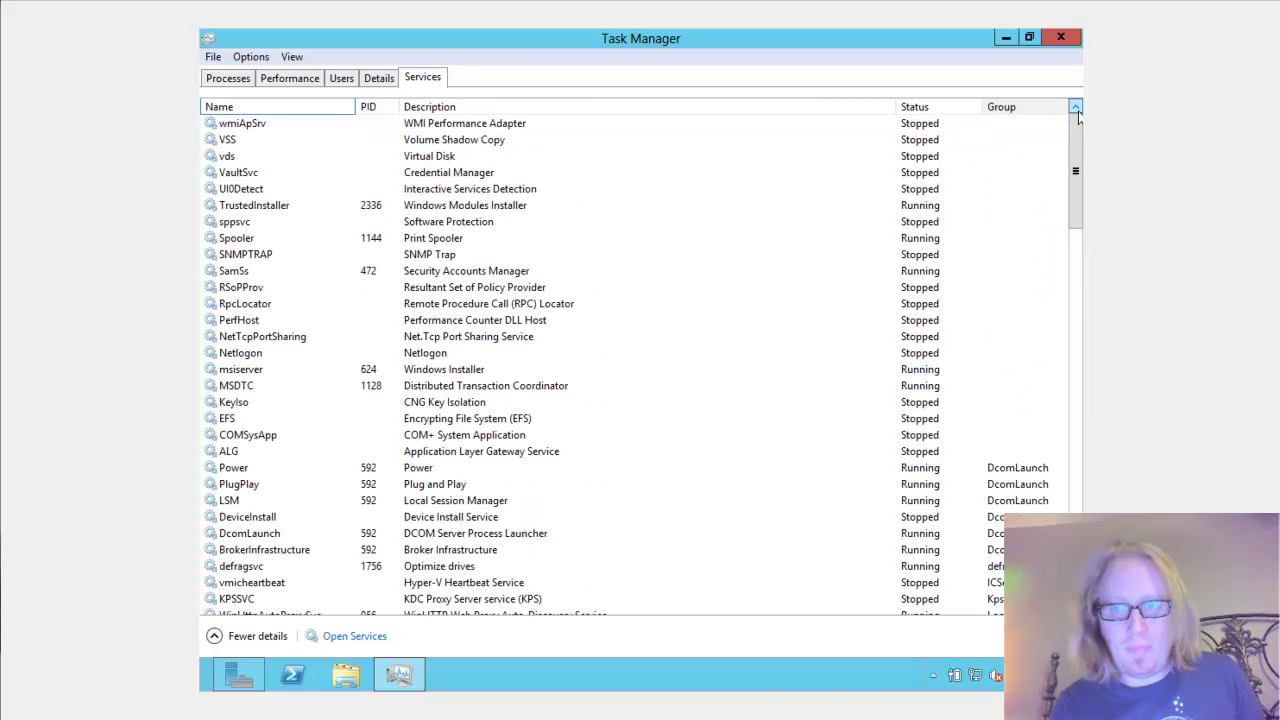
Close Task Manager and restart Server Manager
click(1073, 330)
drag(1072, 326, 1062, 41)
click(1062, 37)
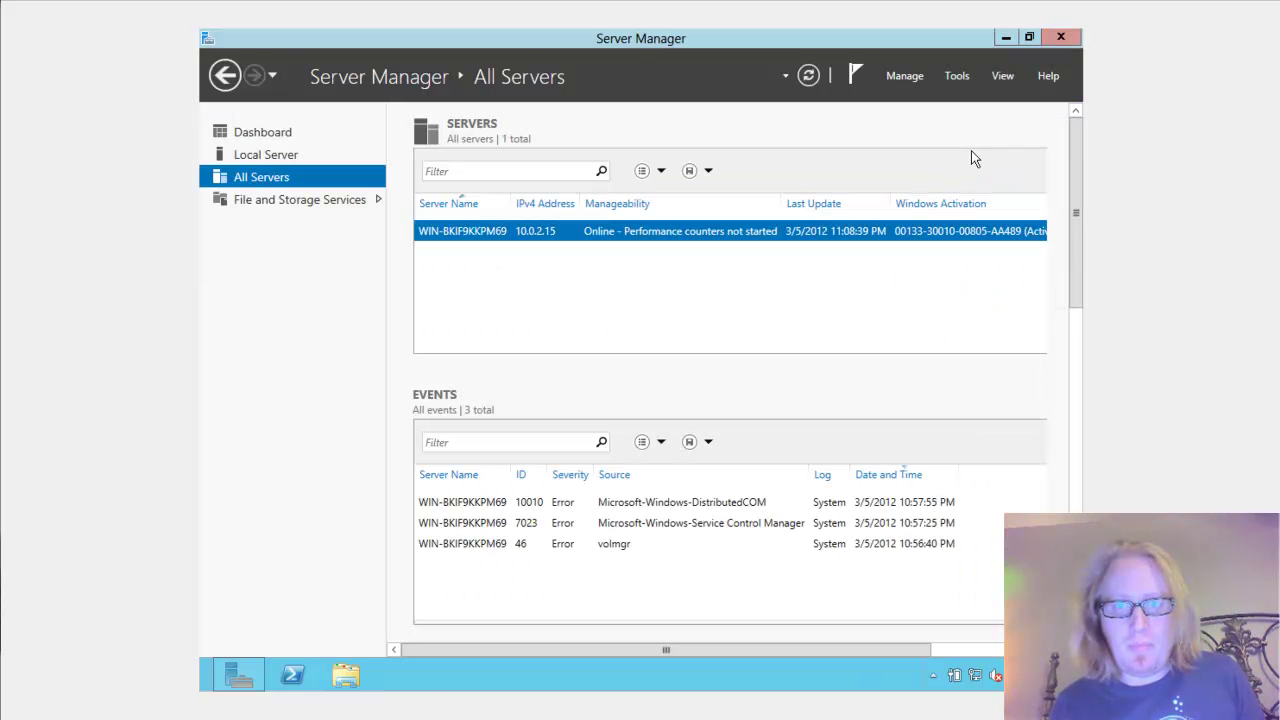
click(1060, 37)
click(238, 675)
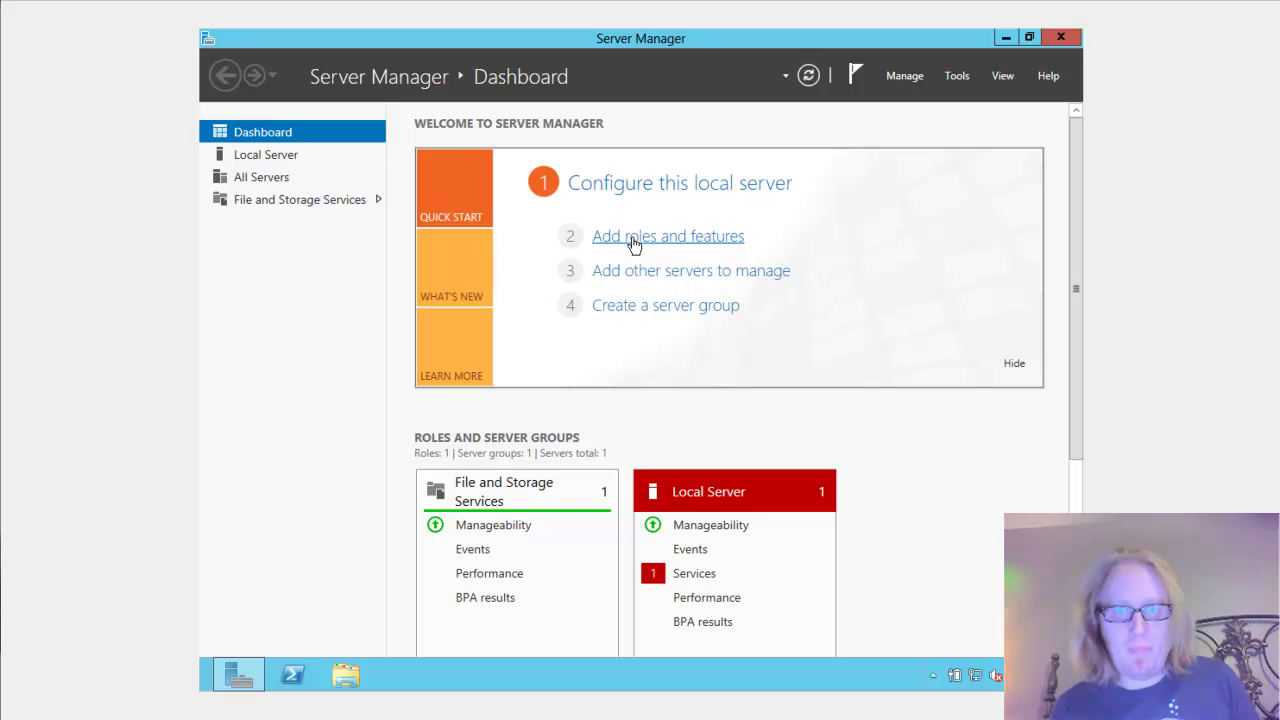
Look through the Add Roles and Features Wizard up to the destination server selection and cancel it
click(742, 246)
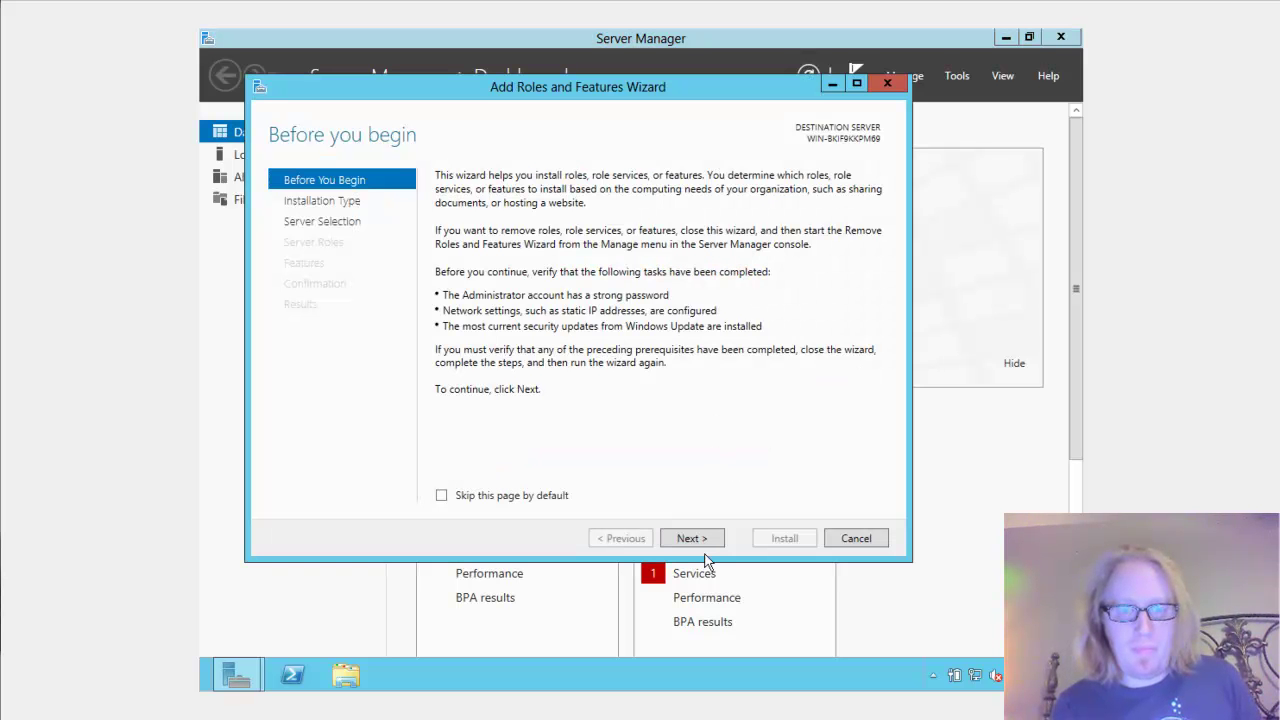
click(692, 539)
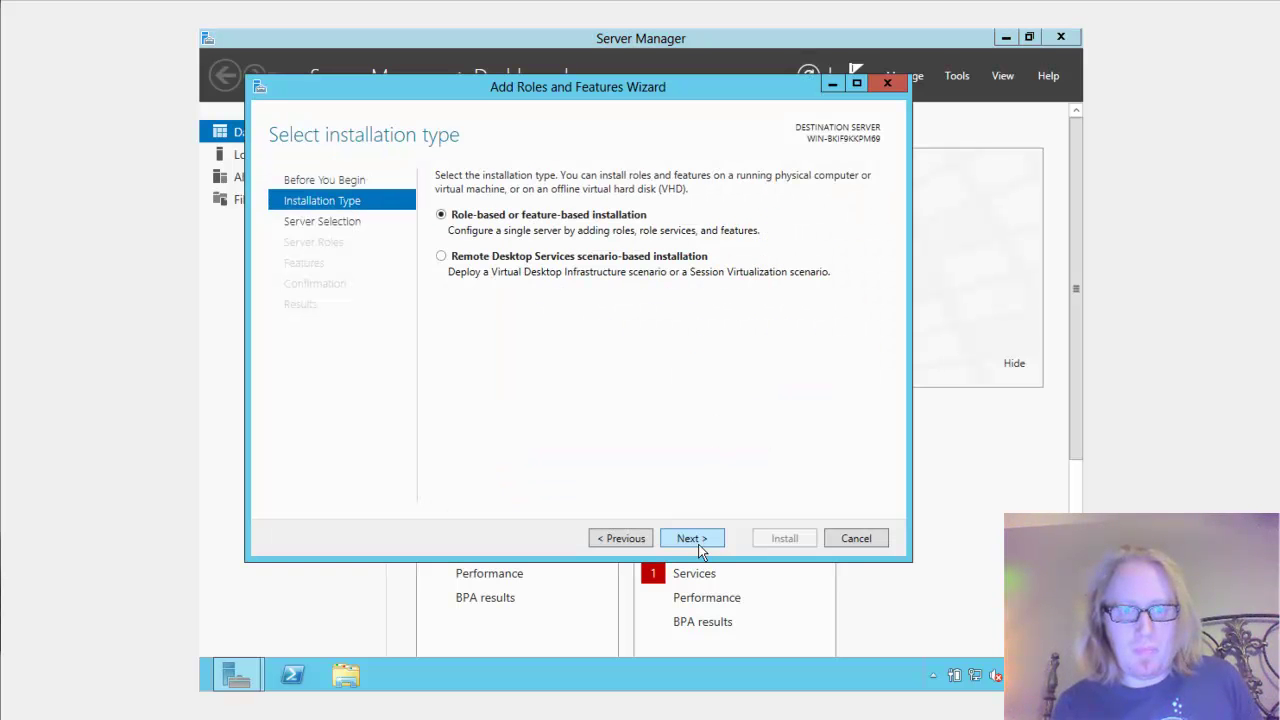
click(698, 544)
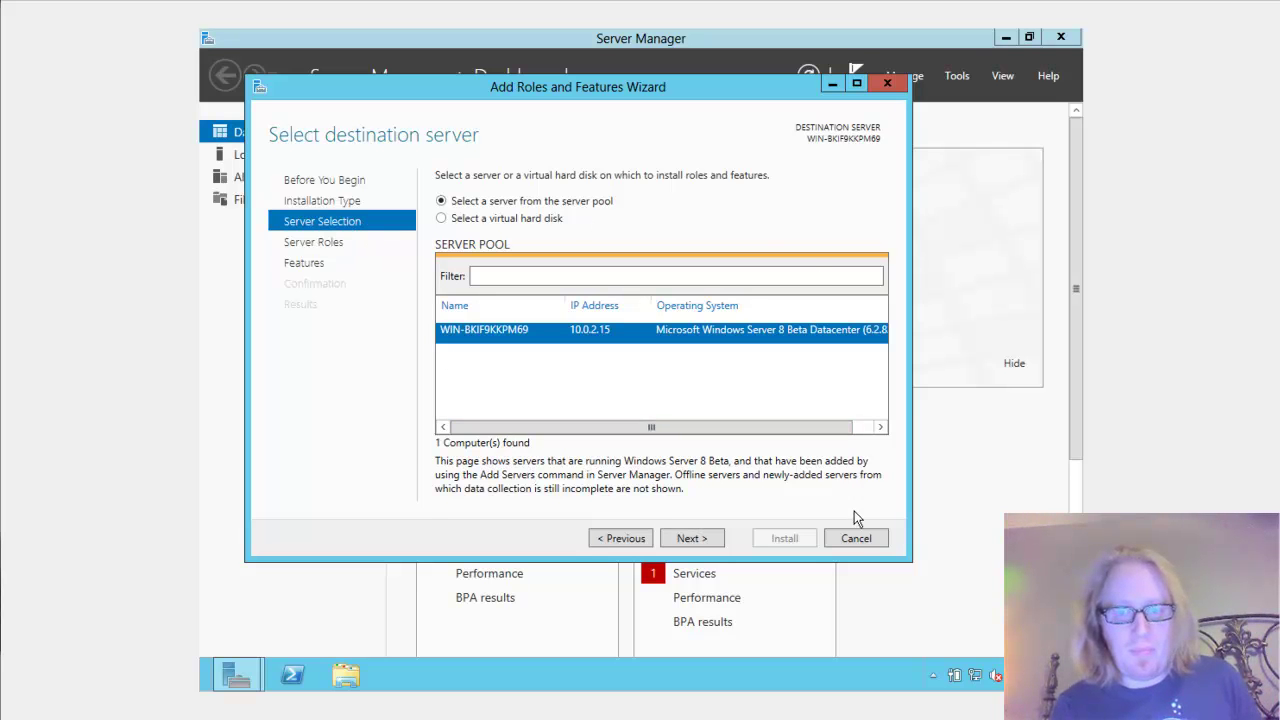
click(856, 540)
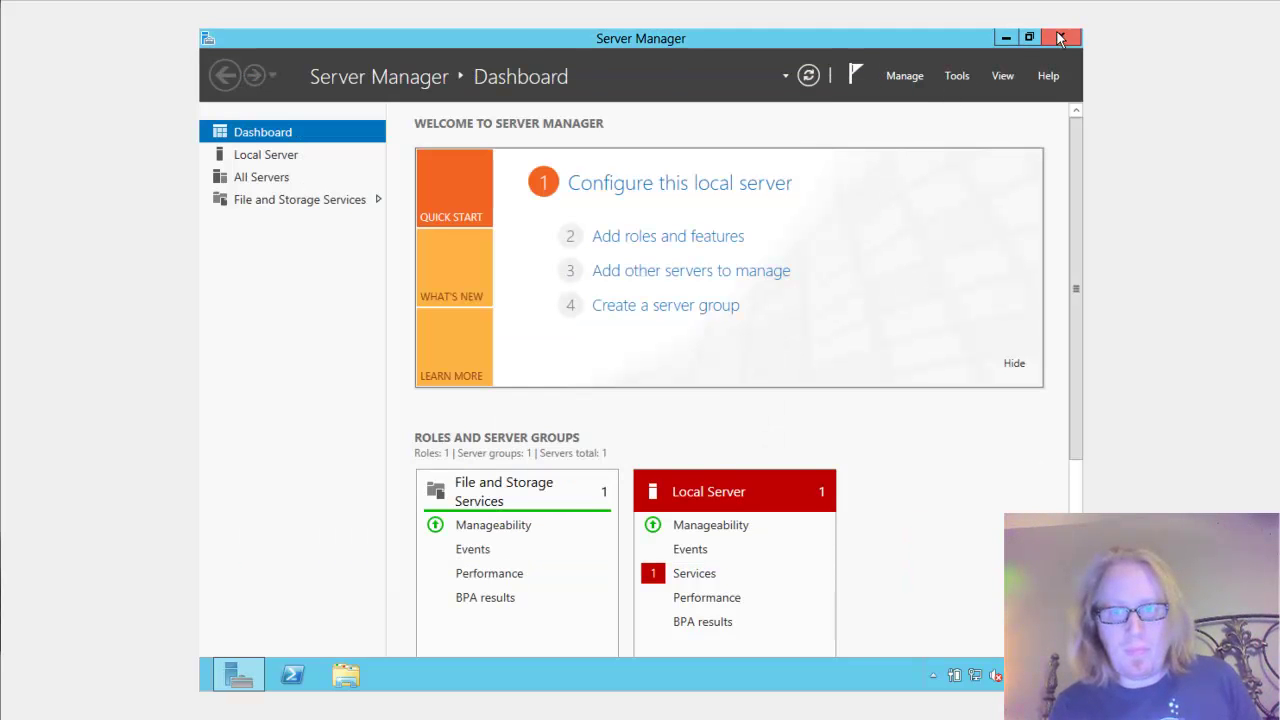
Restart Server Manager and show the local server's properties
click(243, 665)
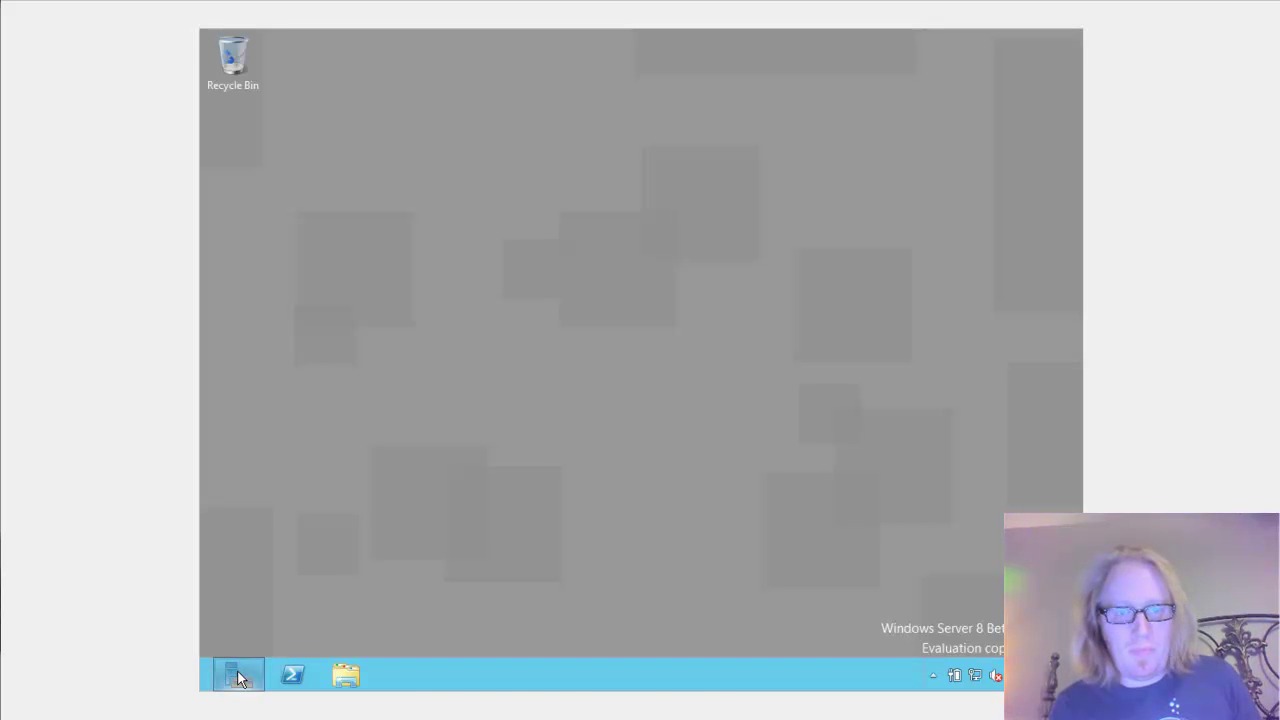
click(238, 672)
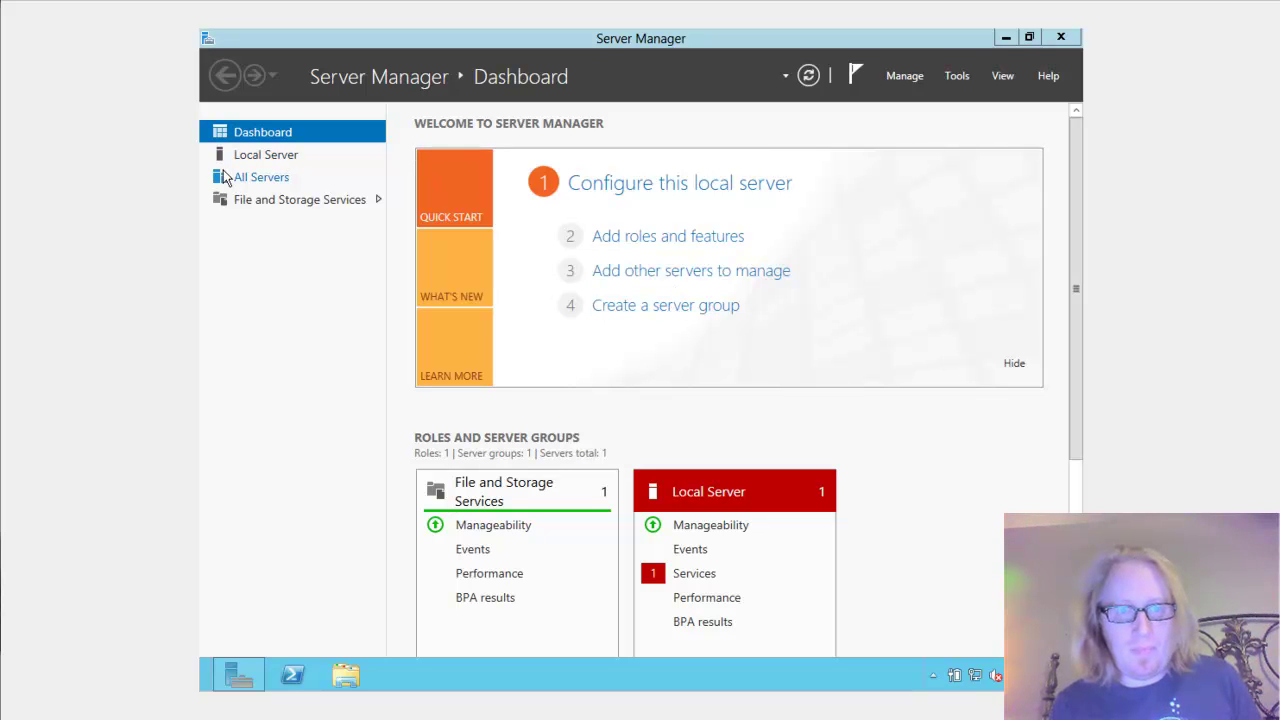
click(274, 158)
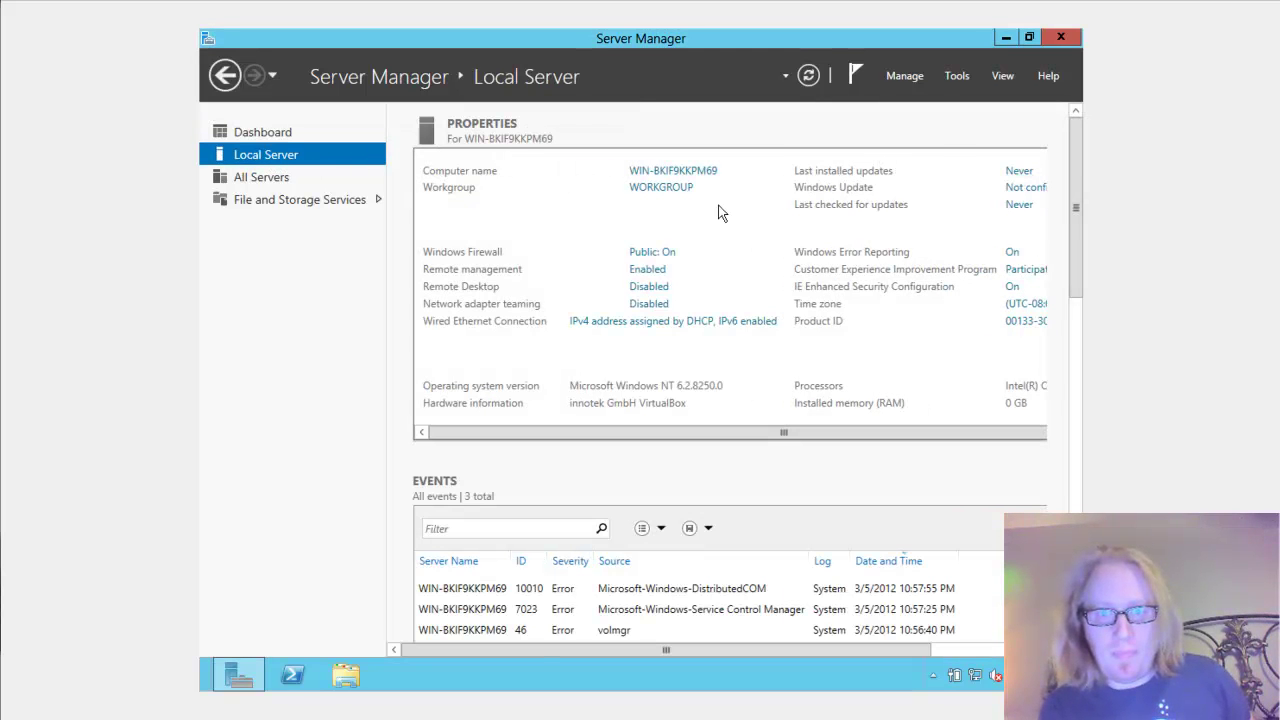
Rename the computer as ml-win8s and join it to the NERDYMARK workgroup
click(705, 173)
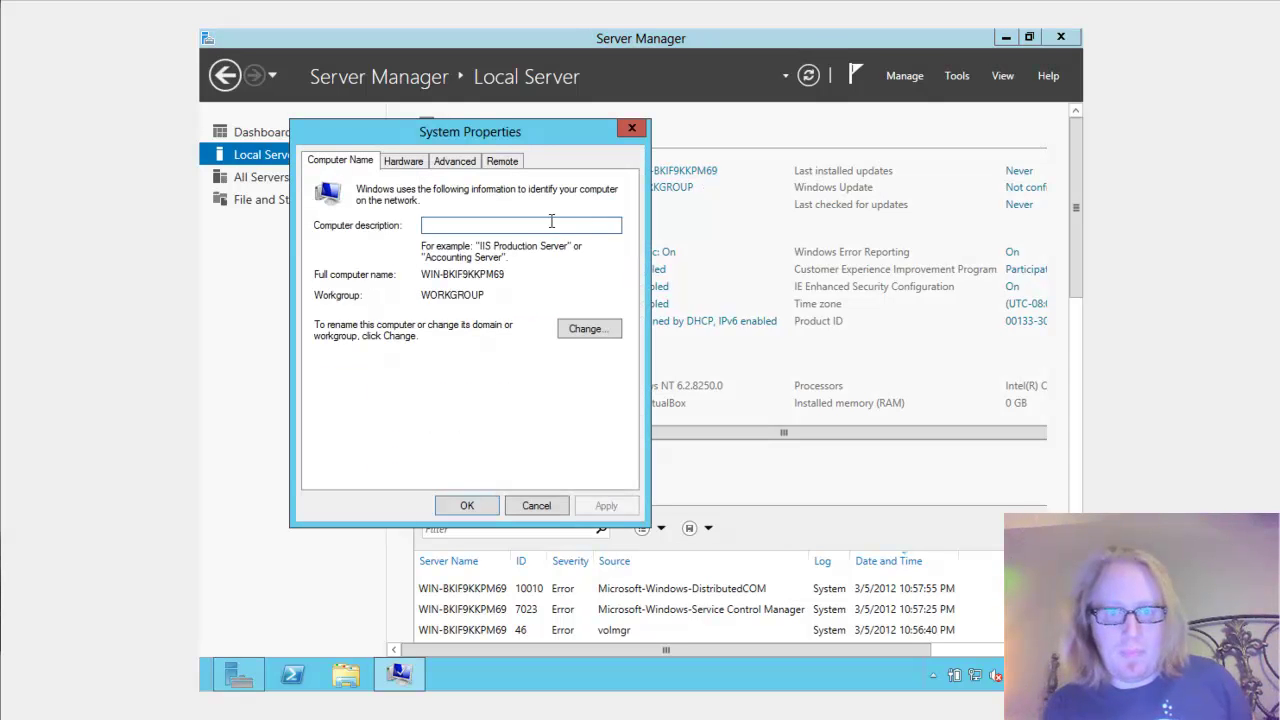
click(601, 331)
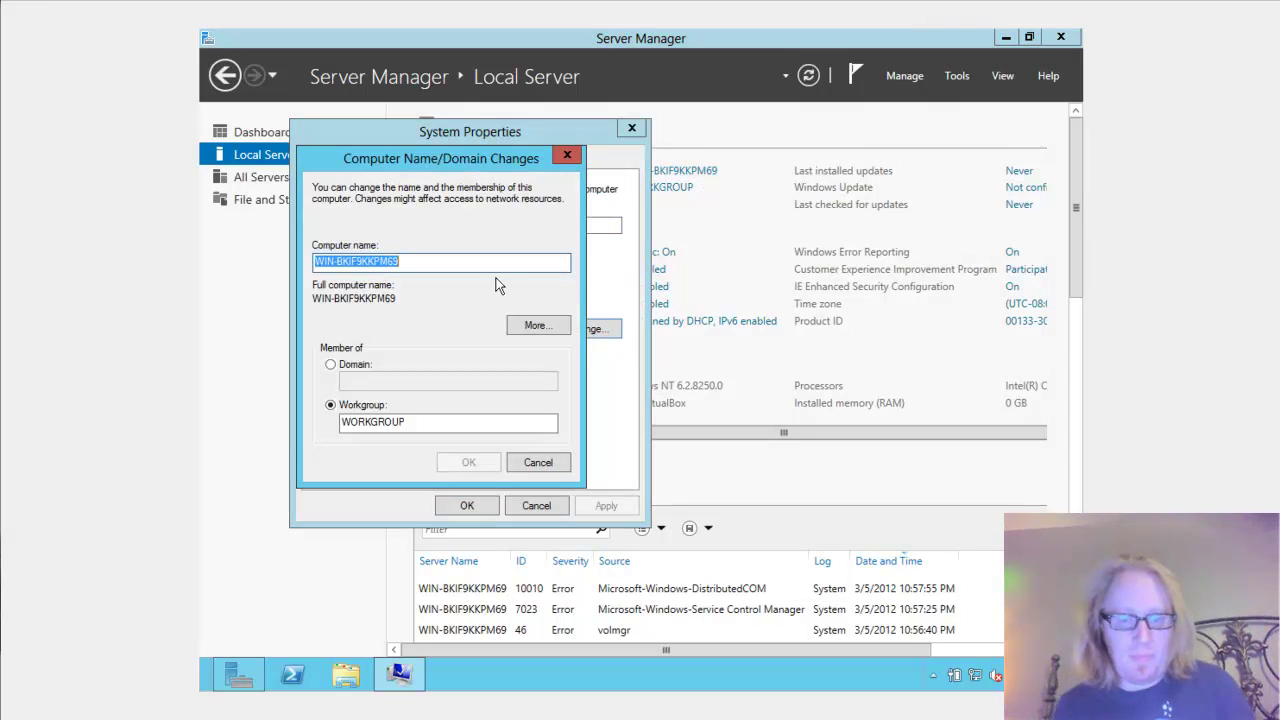
text(ml-win)
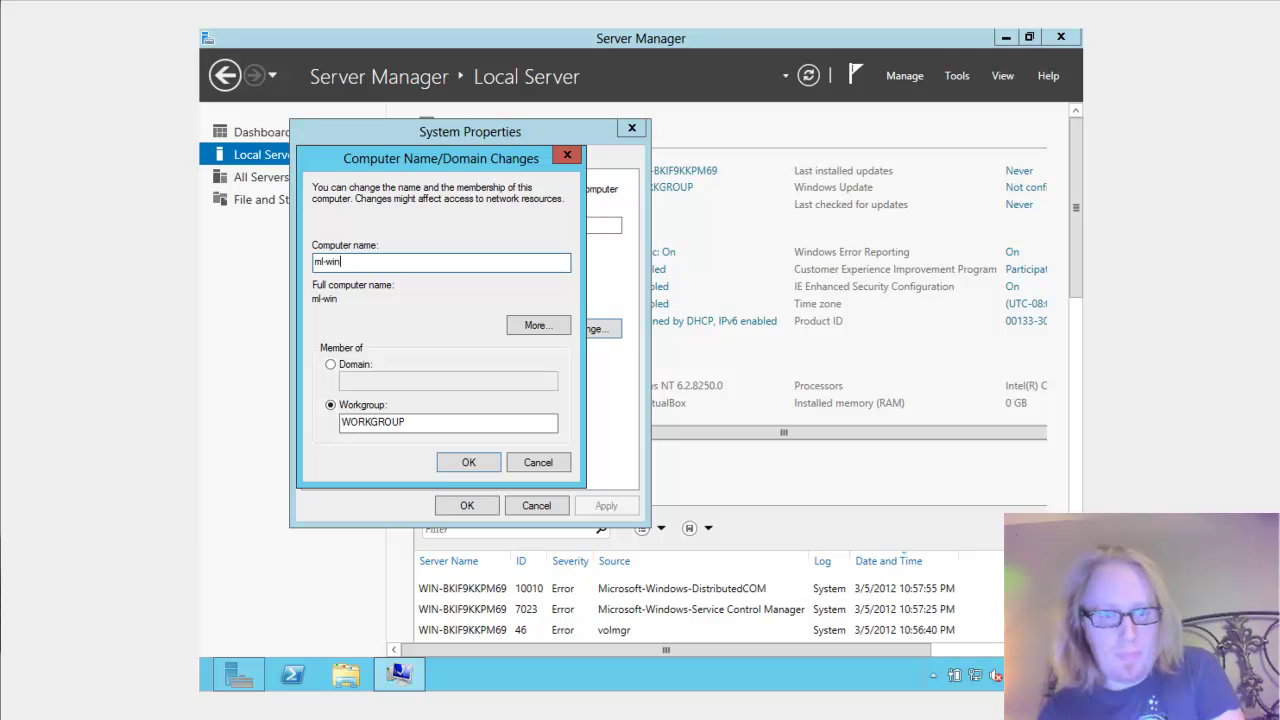
key(Tab)
key(Tab)
key(Tab)
text(NERDYMARK)
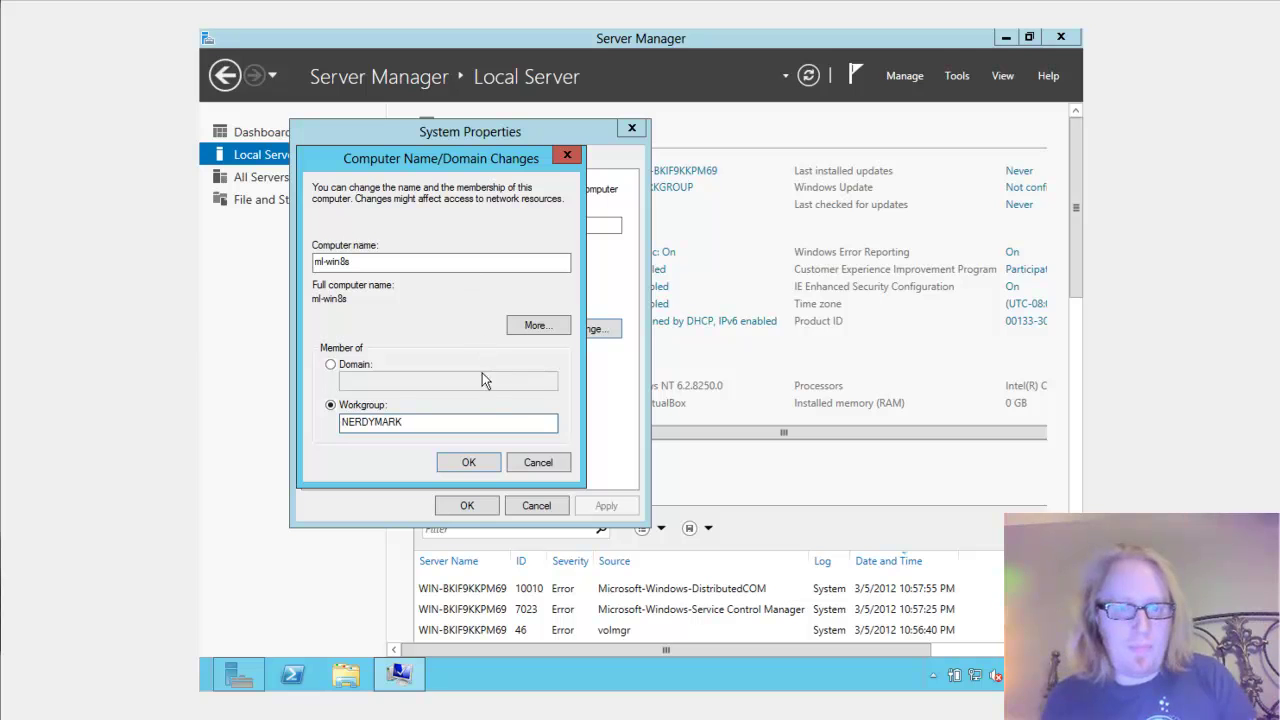
click(469, 462)
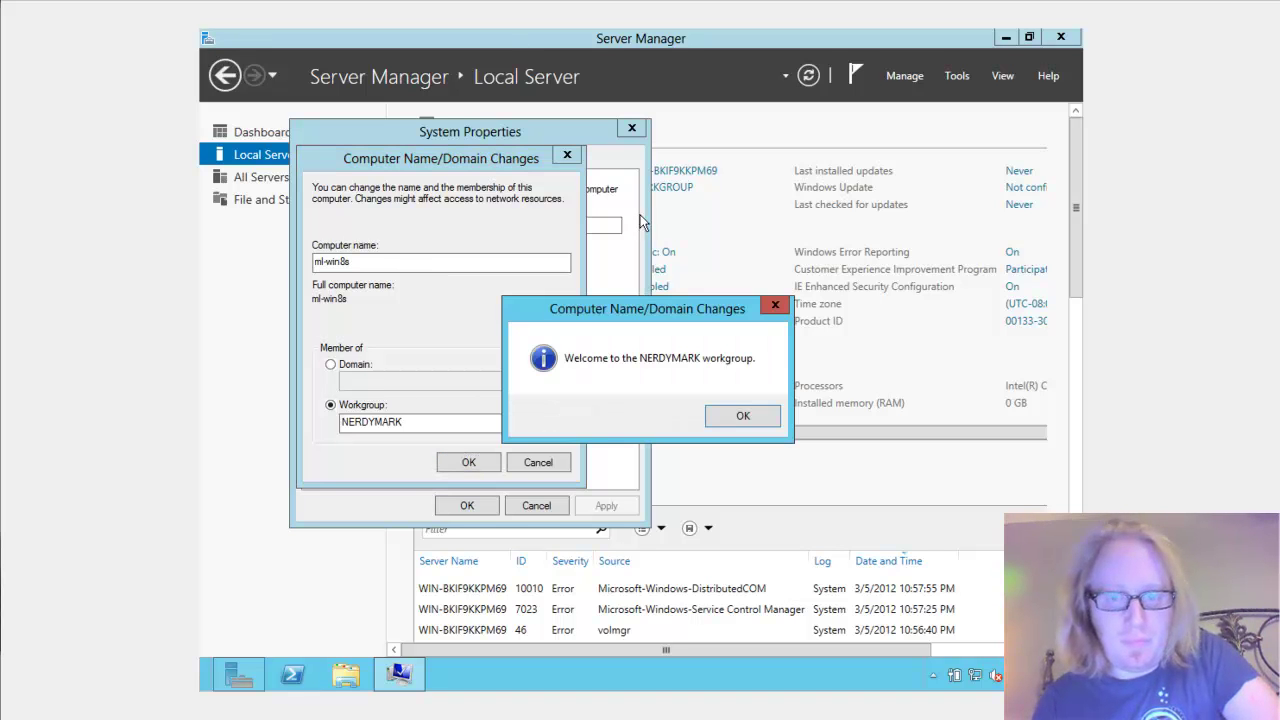
click(766, 412)
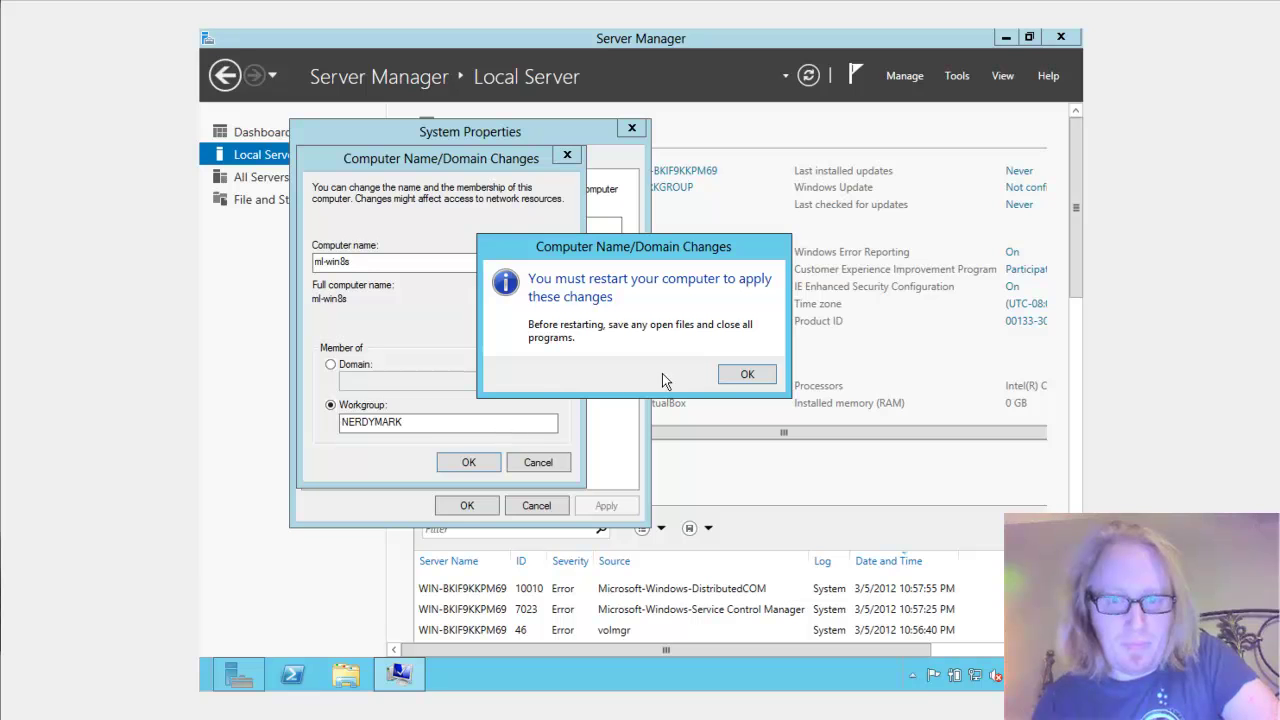
Close the computer name settings and system properties without restarting, and close Server Manager
click(738, 379)
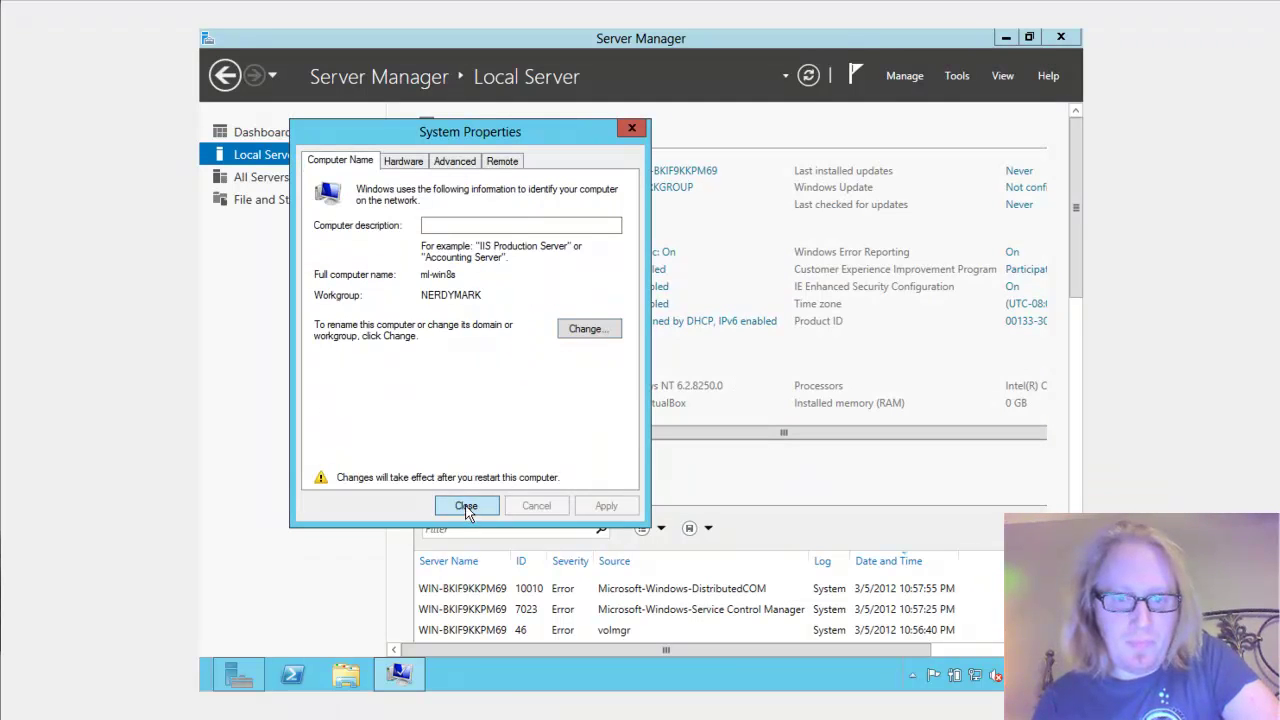
click(466, 506)
click(745, 378)
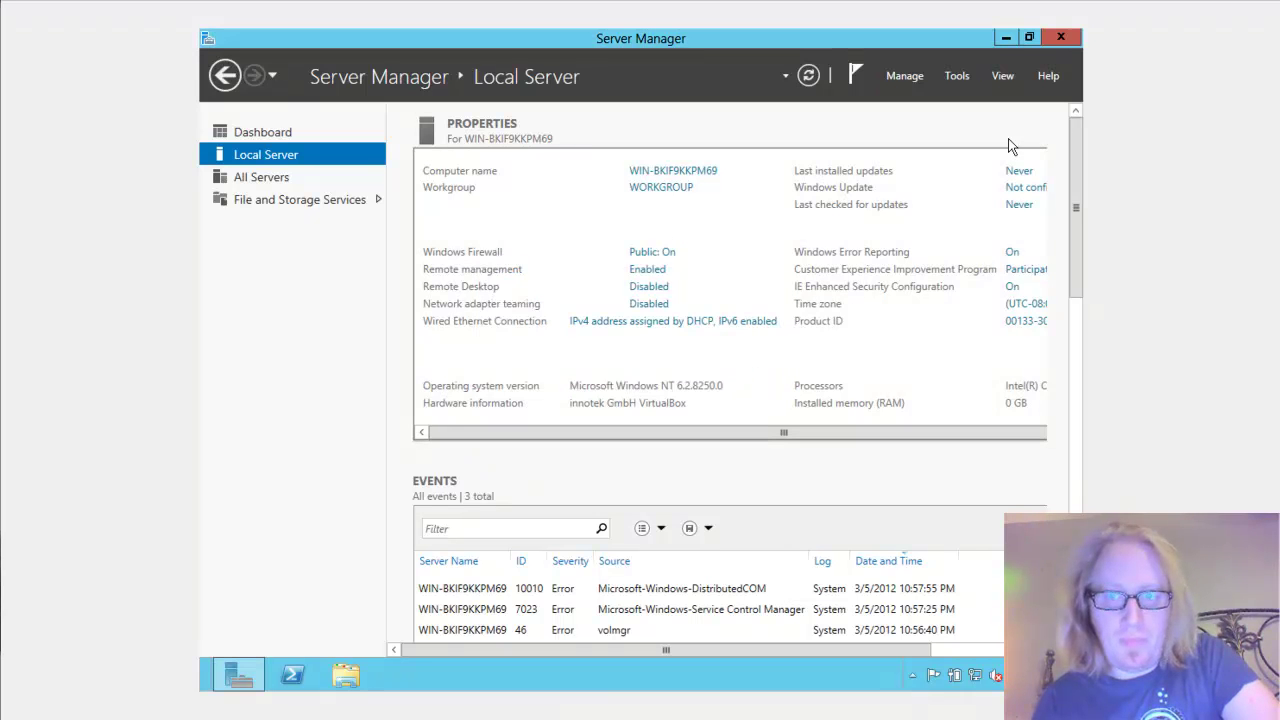
click(1061, 37)
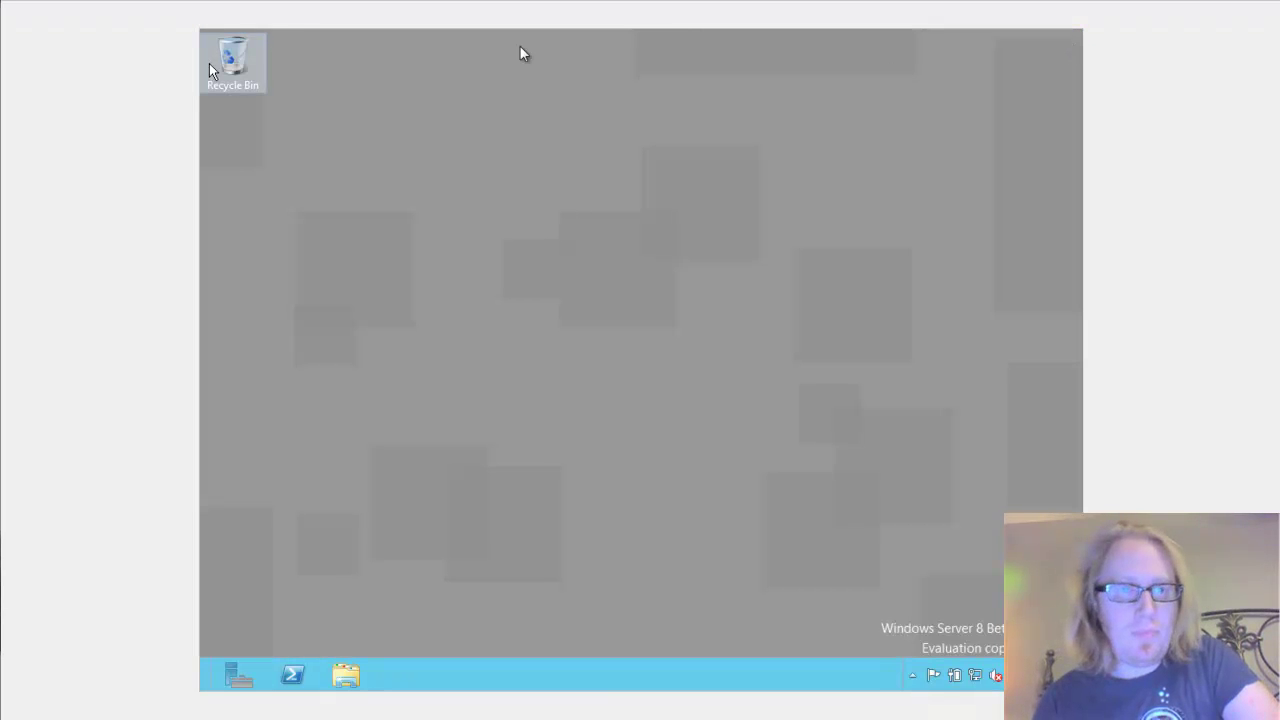
Insert the VirtualBox Guest Additions disc into the virtual machine and run its installer
key(ctrl+Home)
key(Down)
key(Down)
key(Down)
key(Down)
key(Down)
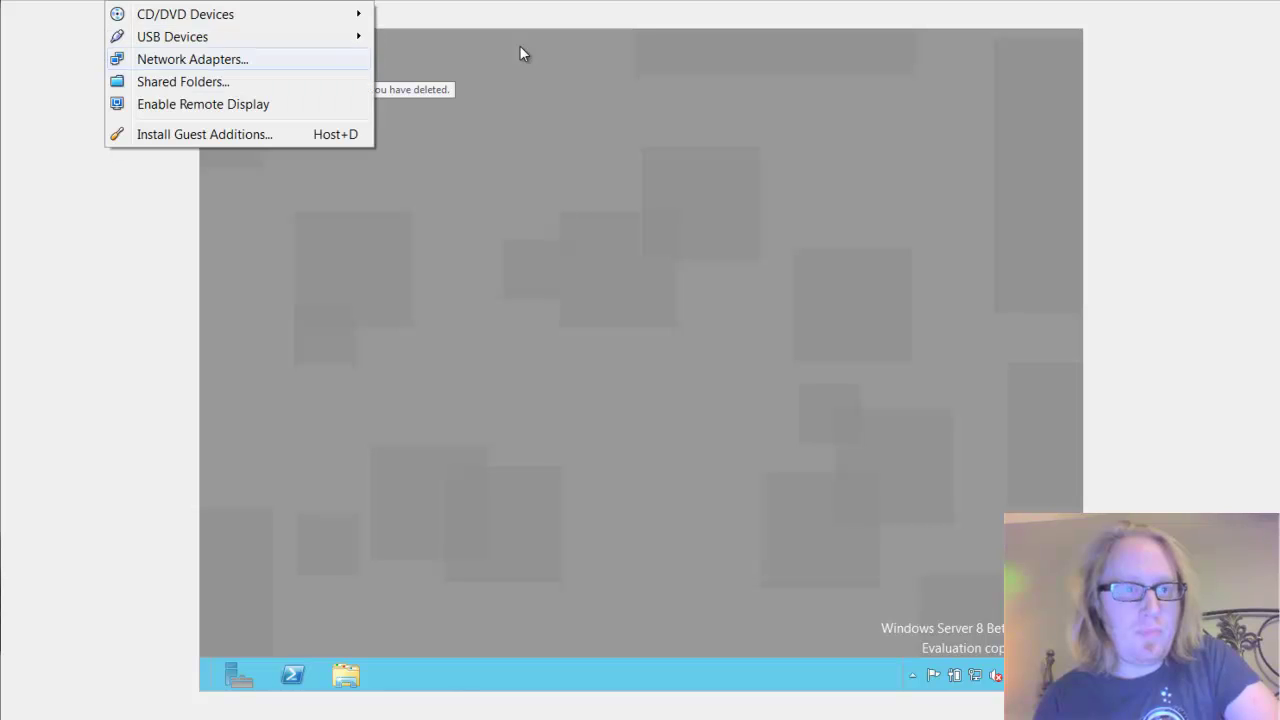
key(Return)
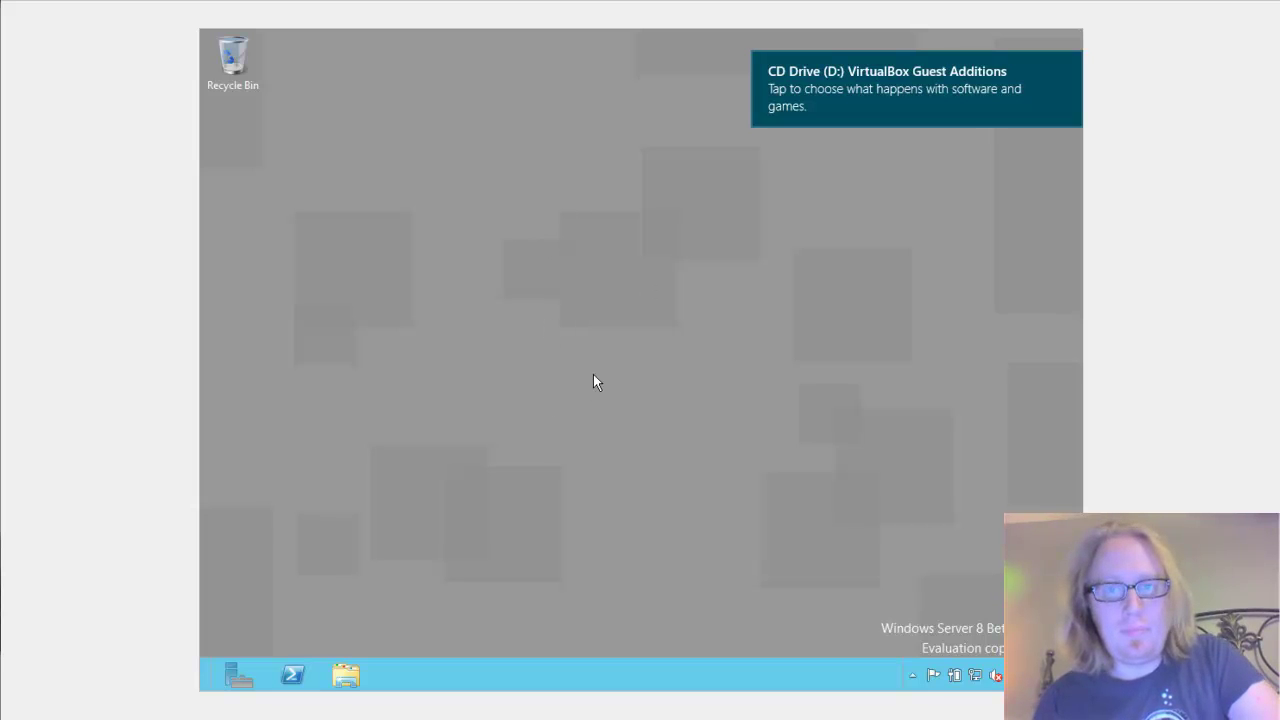
click(853, 93)
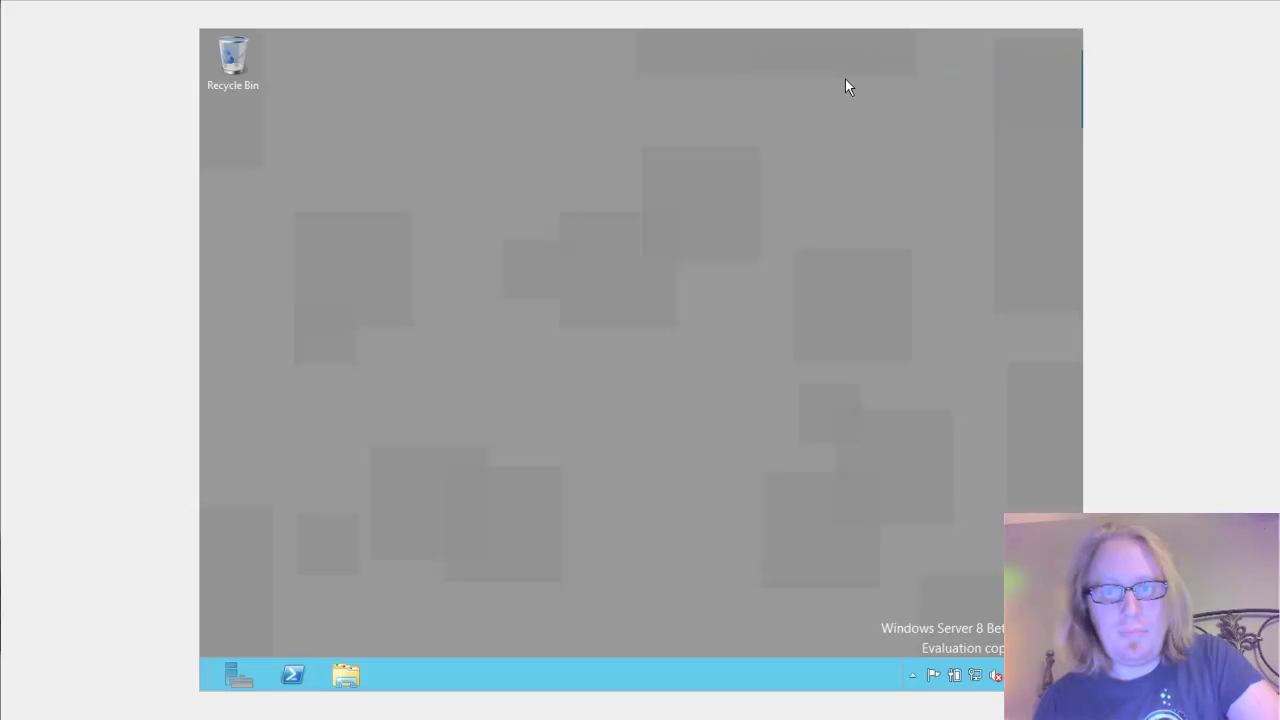
click(897, 172)
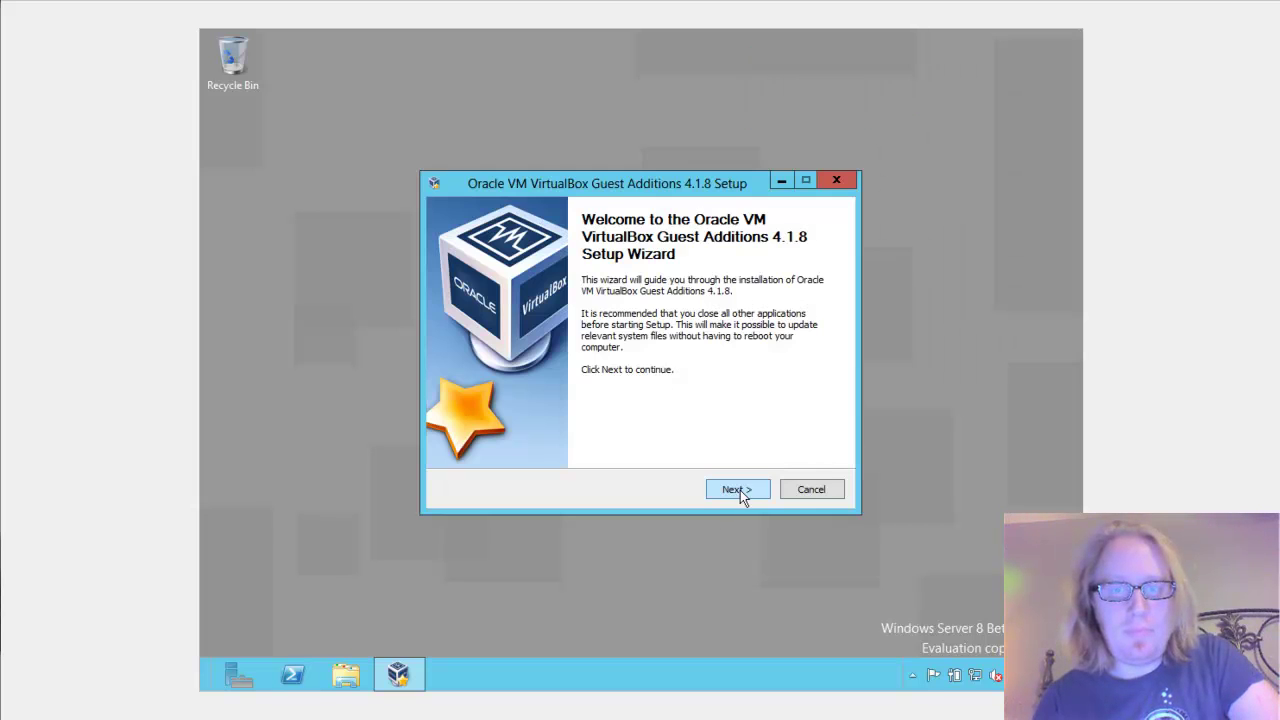
Keep the default Guest Additions install folder and include experimental Direct3D Support, declining the basic Direct3D alternative
click(740, 492)
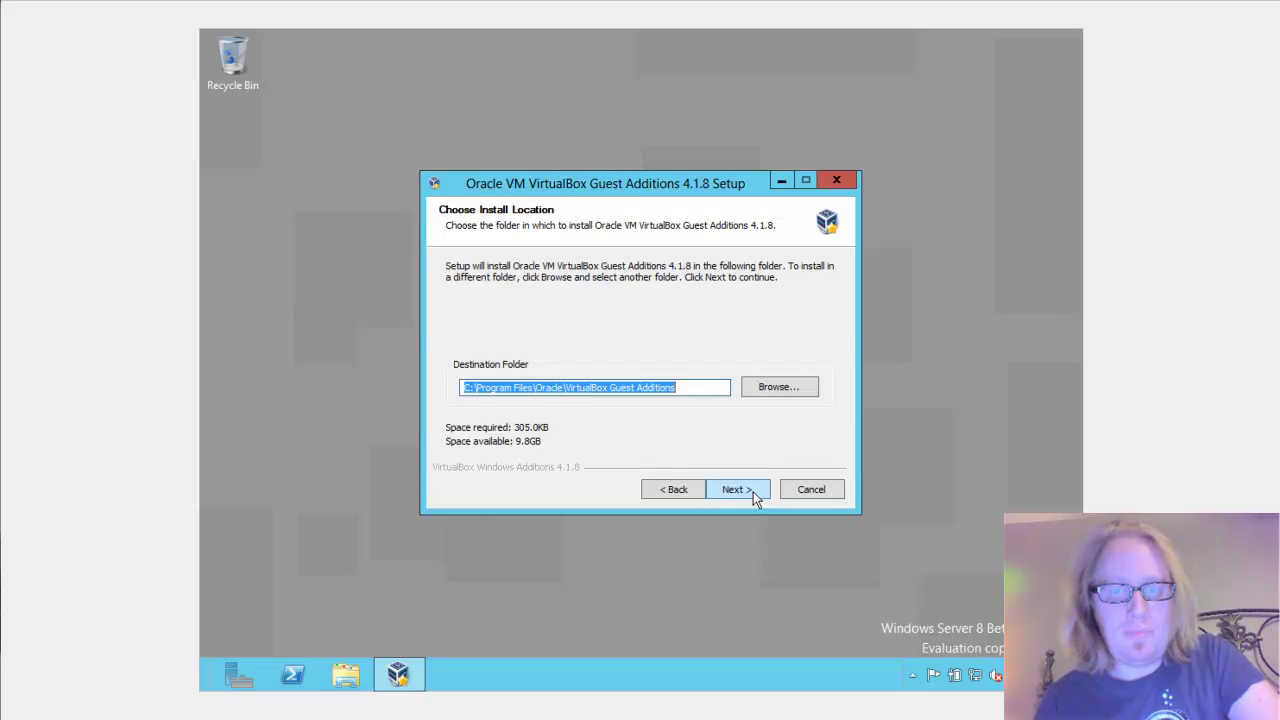
click(754, 498)
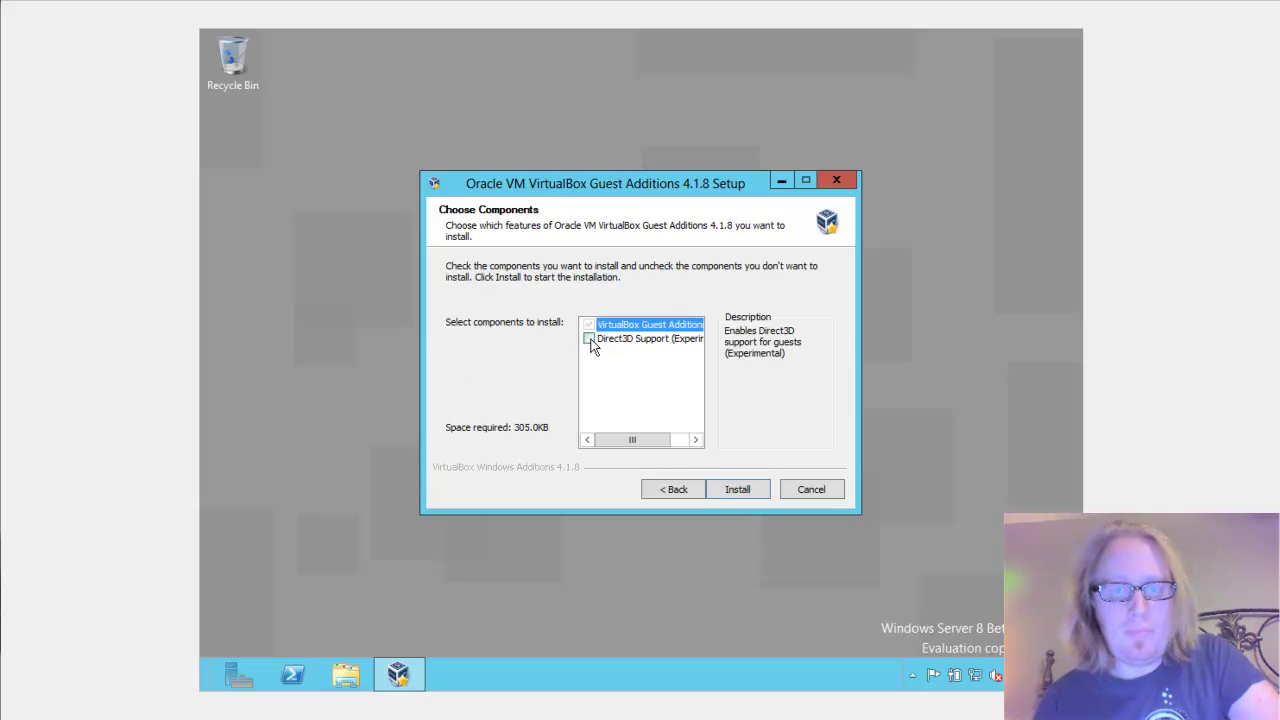
click(589, 338)
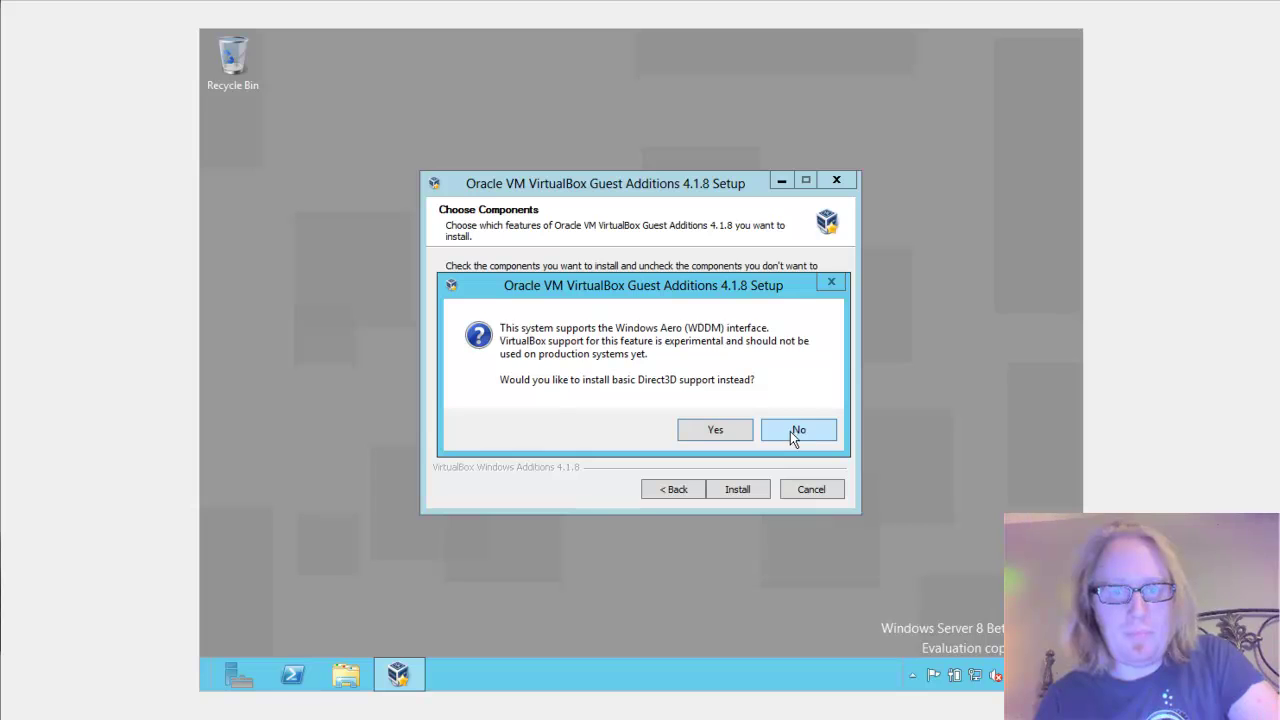
click(790, 431)
click(800, 440)
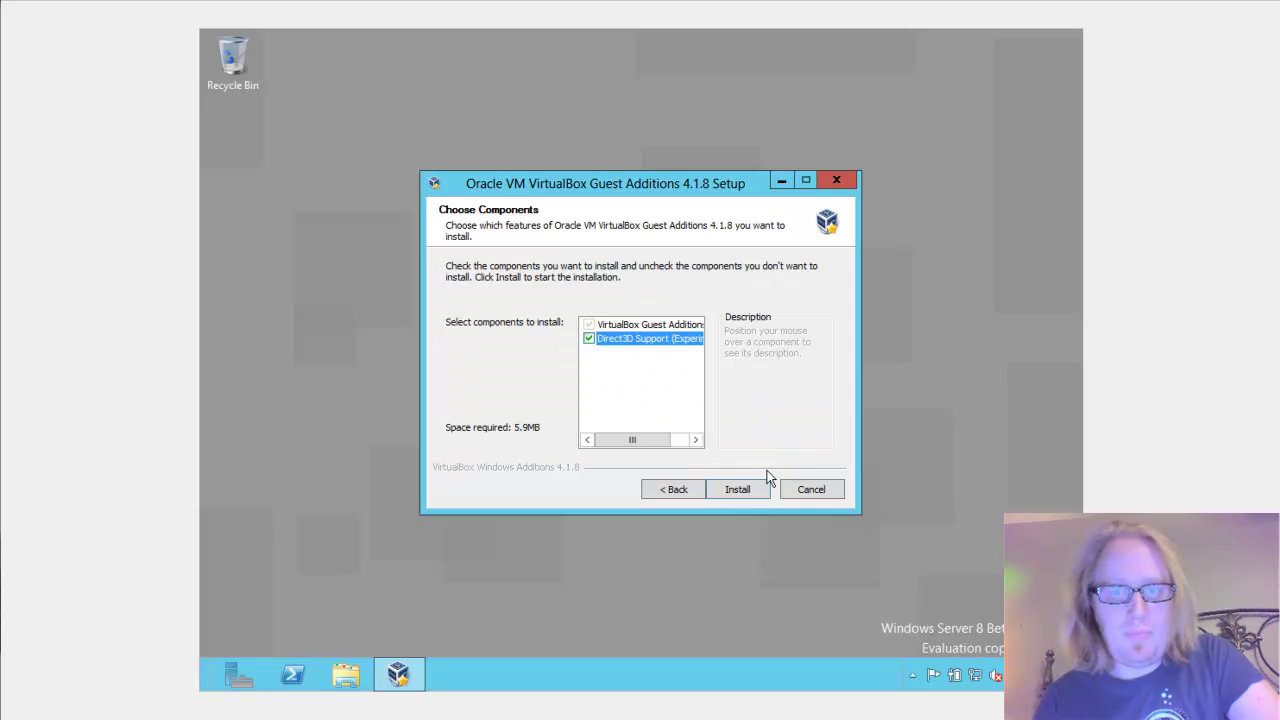
Start the Guest Additions installation and allow the device software, always trusting software from Oracle Corporation
click(737, 488)
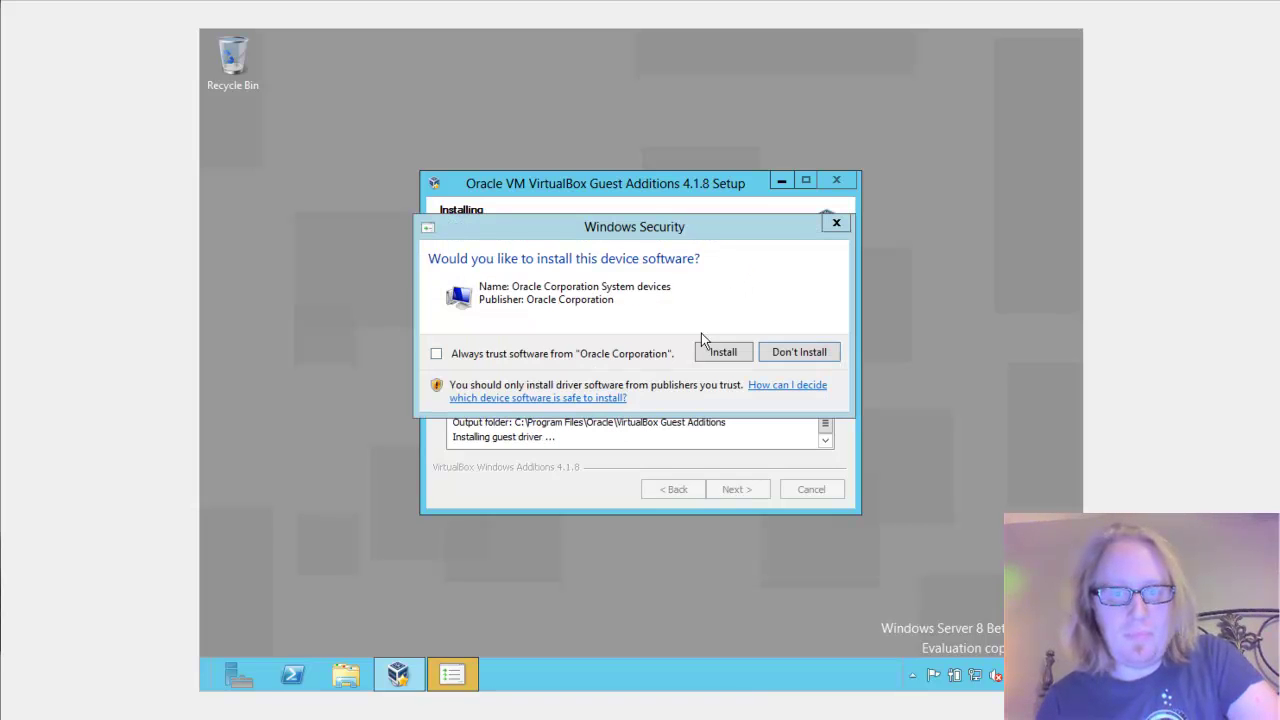
click(603, 353)
click(719, 352)
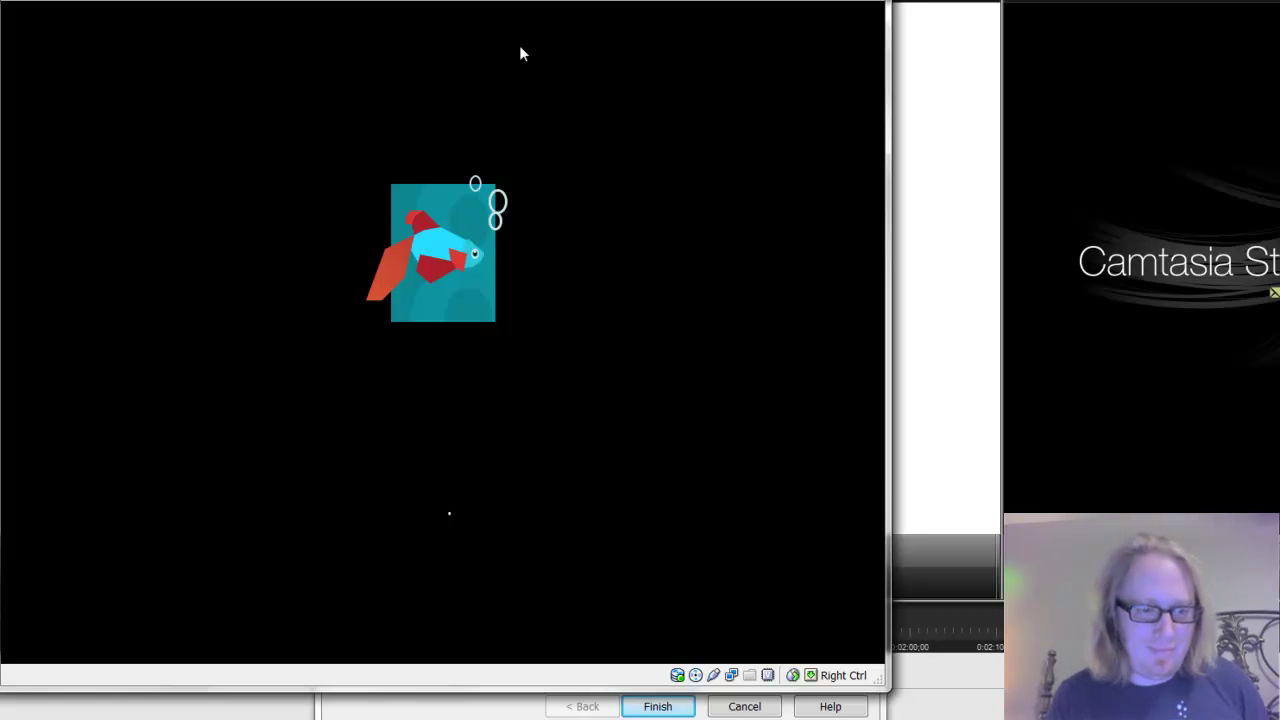
Open the host computer's Start menu and start a search in it
key(super)
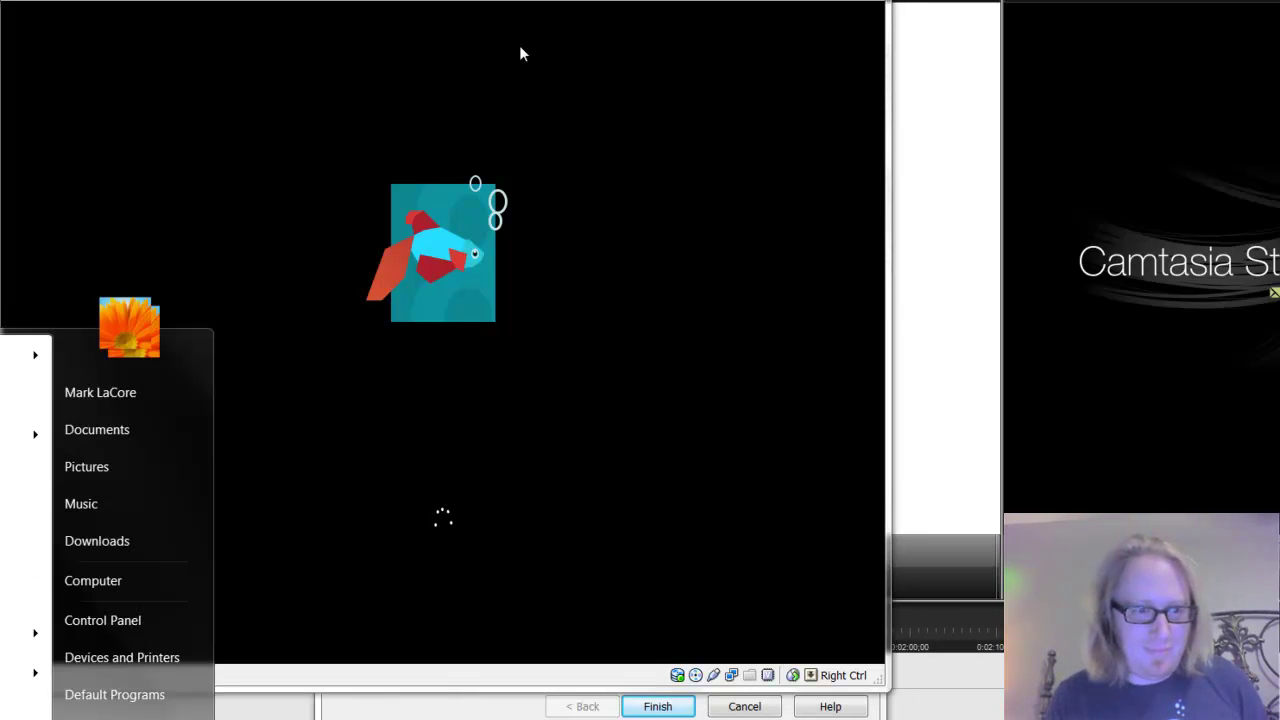
key(Down)
key(Up)
key(Down)
key(Down)
key(Down)
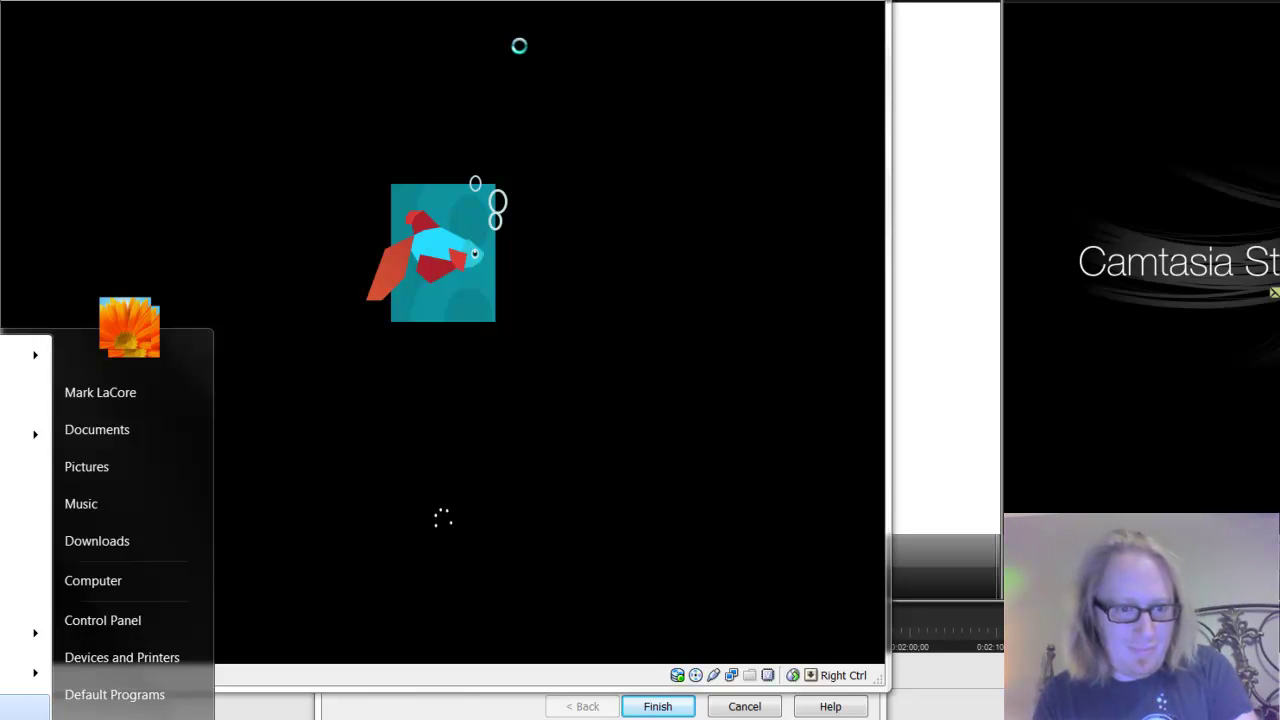
key(Return)
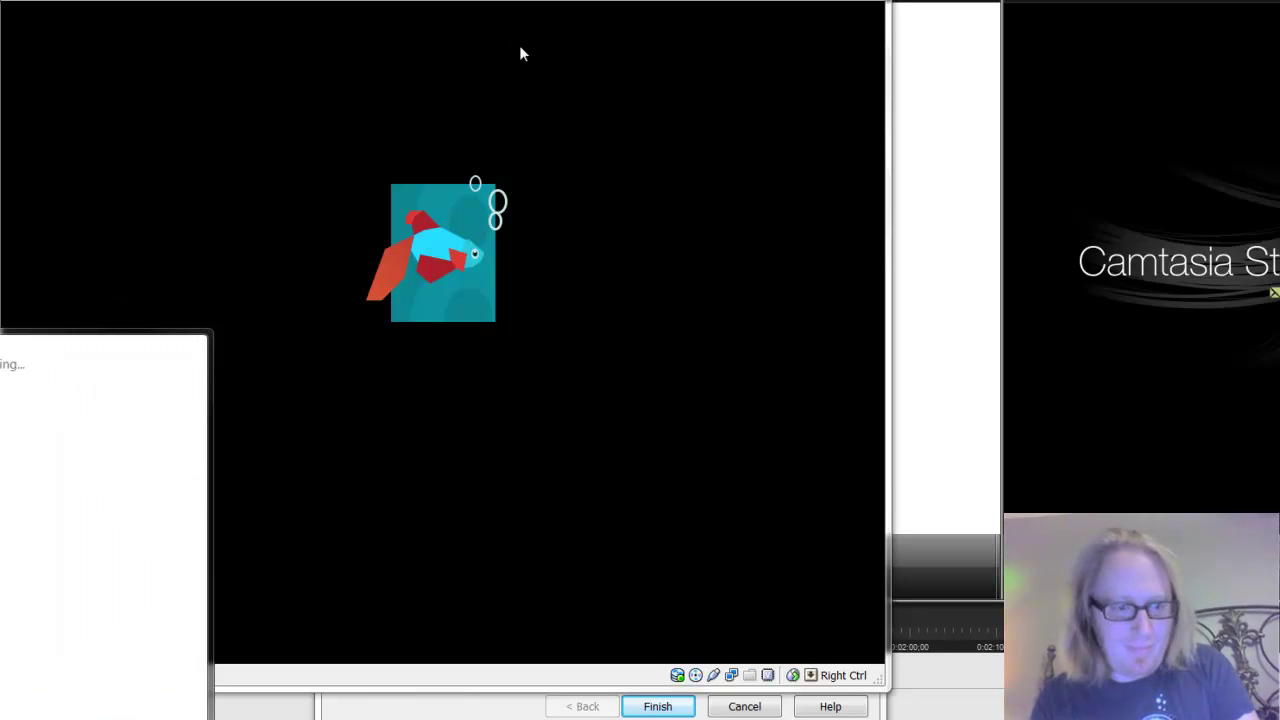